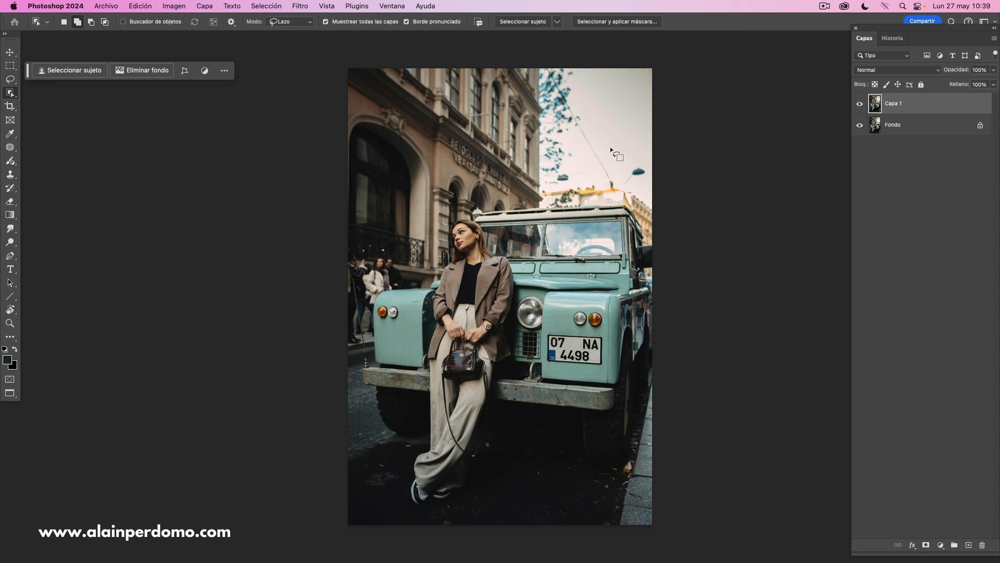
Open Capa 1 in the Camera Raw filter with the window enlarged and the Claro adjustments collapsed.
left_click(301, 6)
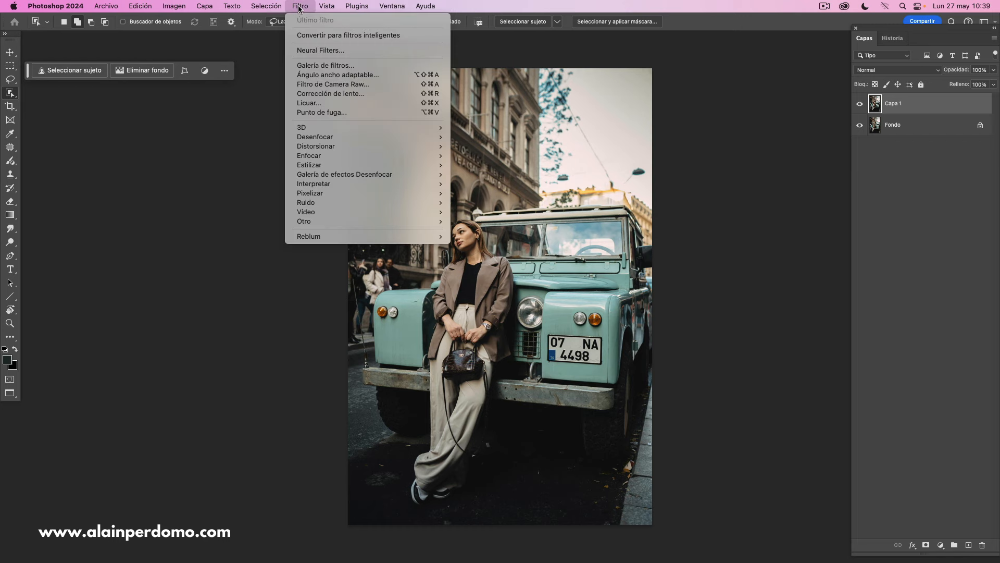
left_click(329, 85)
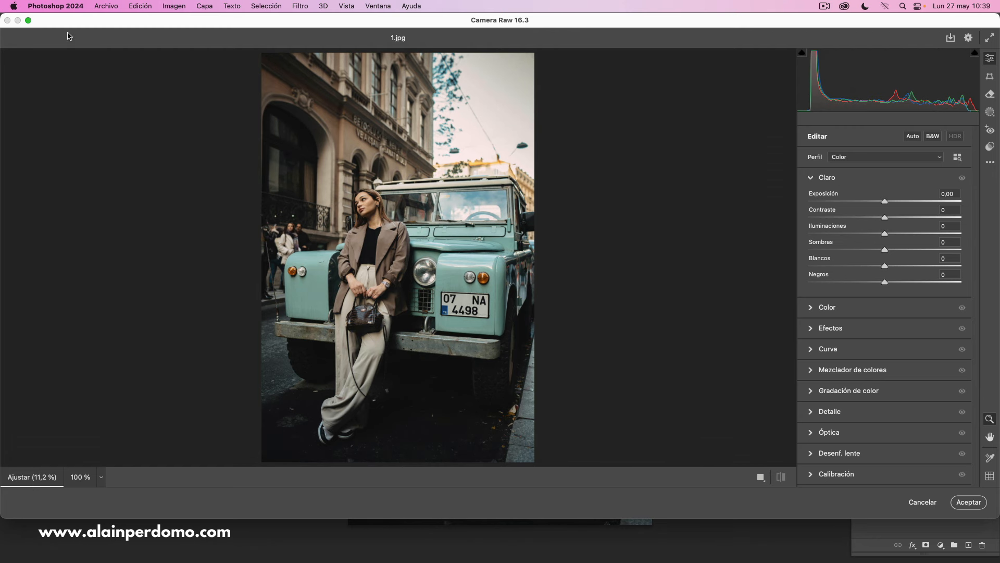
left_click(28, 20)
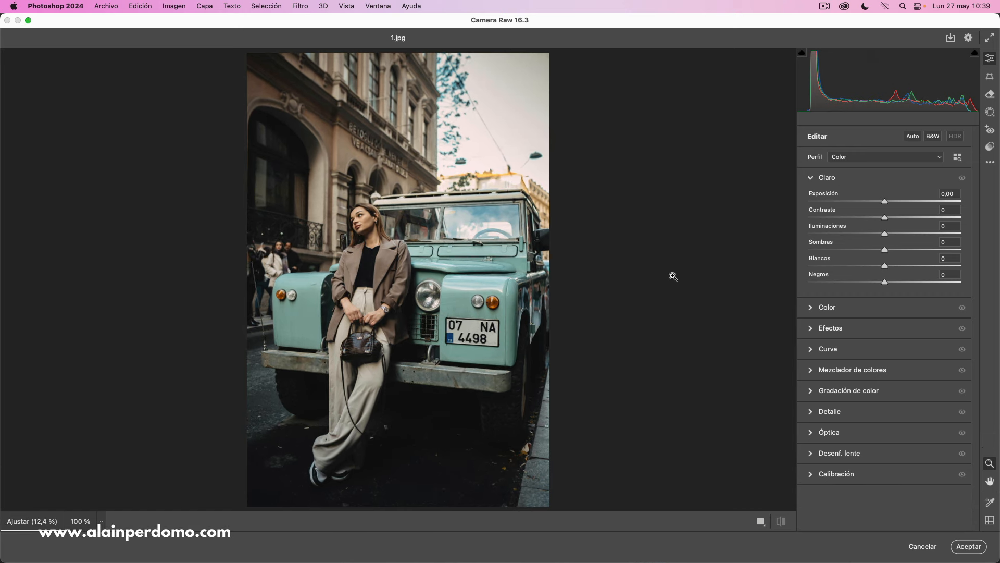
left_click(815, 182)
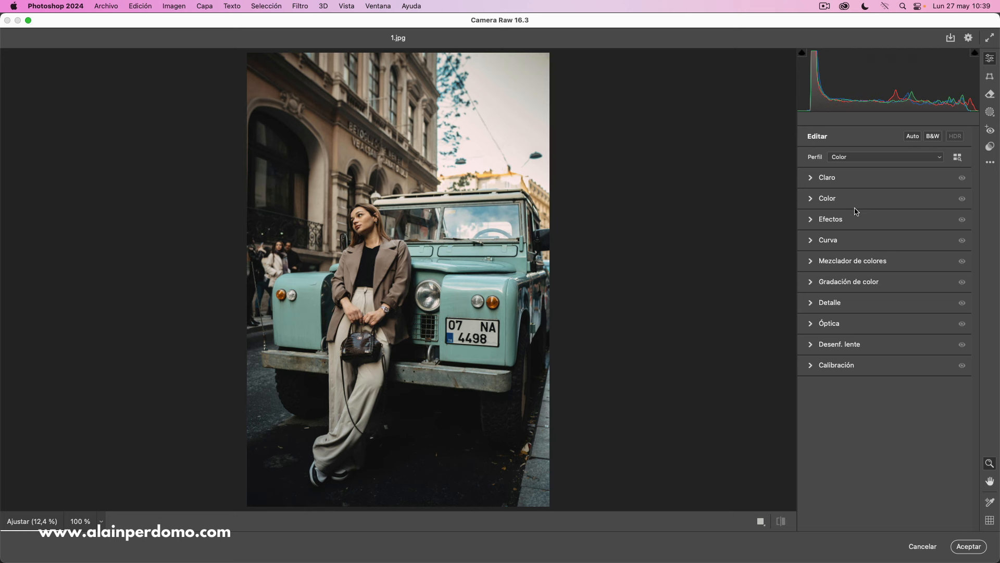
Mask the car's licence plate with the generative Remove brush at size 20.
left_click(991, 94)
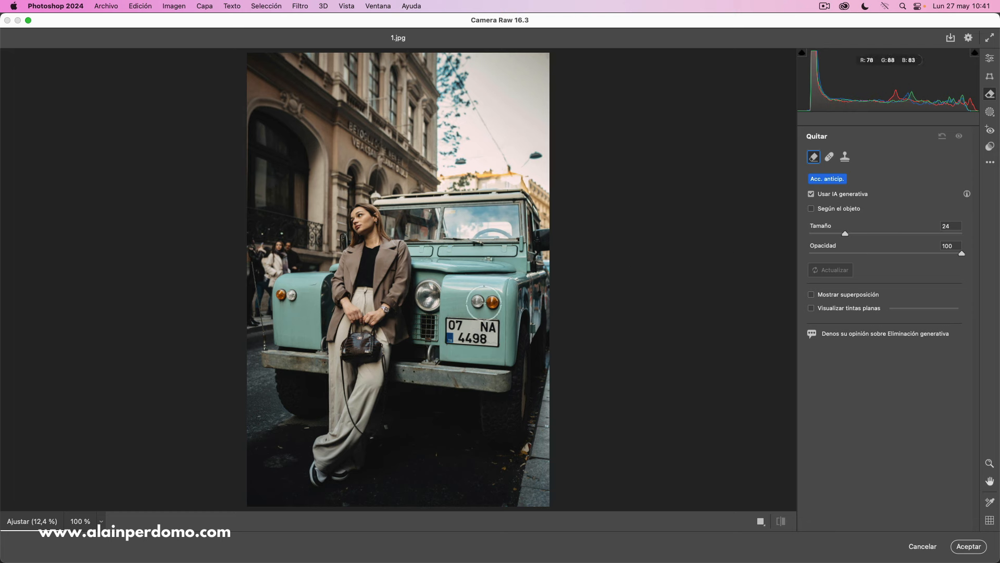
left_click_drag(845, 234, 839, 233)
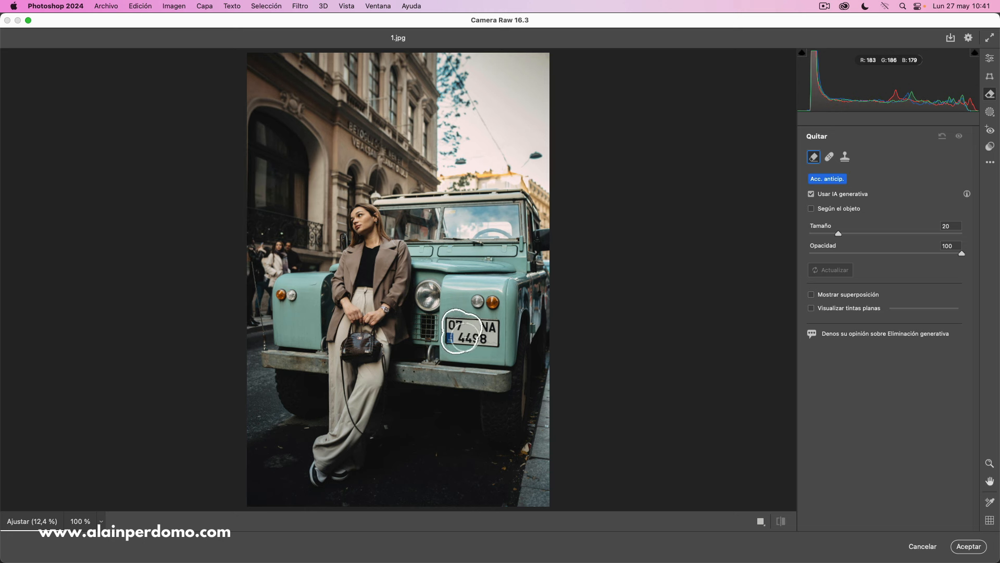
mouse_move(461, 331)
left_mouse_down()
mouse_move(492, 333)
mouse_move(480, 329)
left_mouse_up()
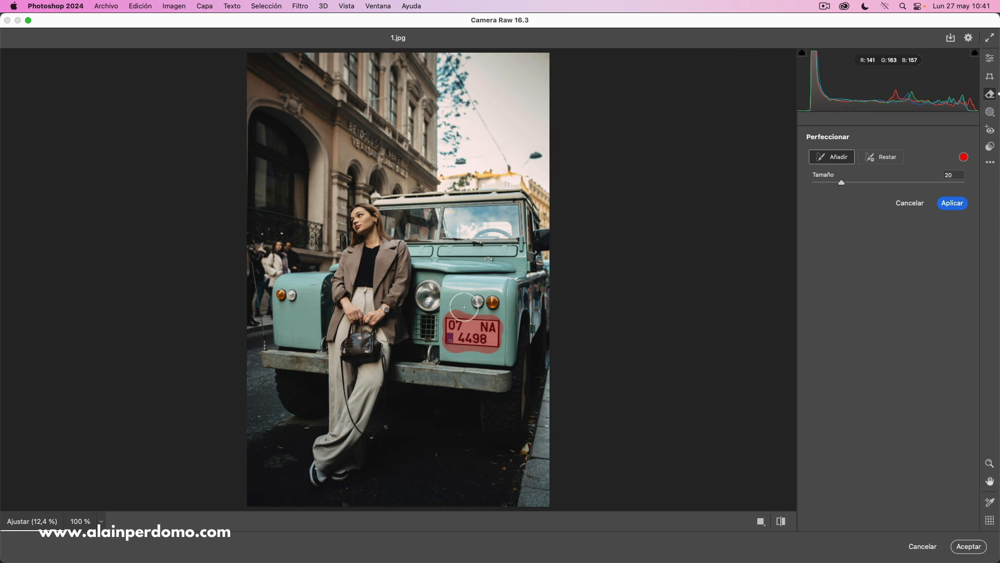
Set the refinement brush to size 13 in add mode and apply the generative removal of the licence plate.
left_click(964, 158)
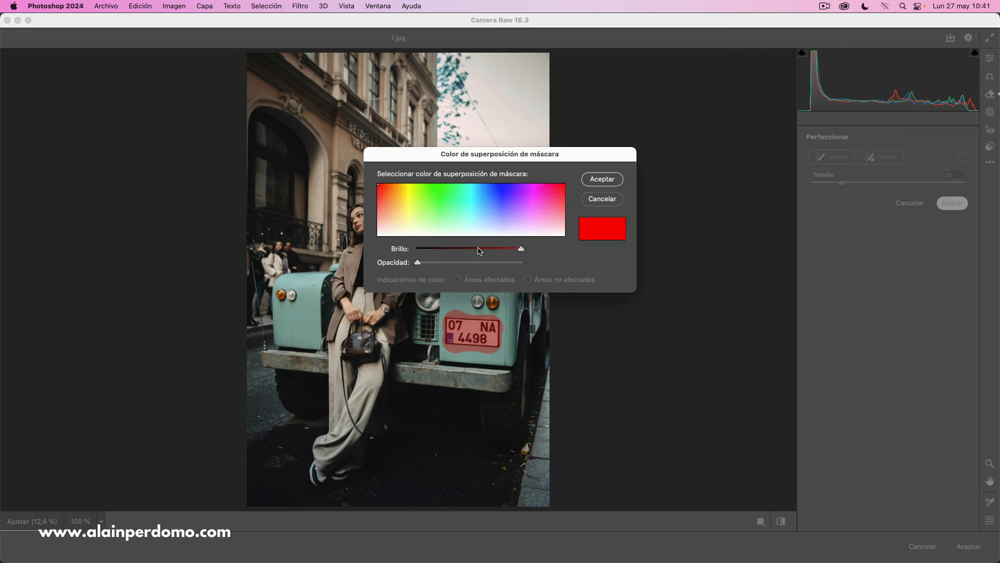
left_click(602, 199)
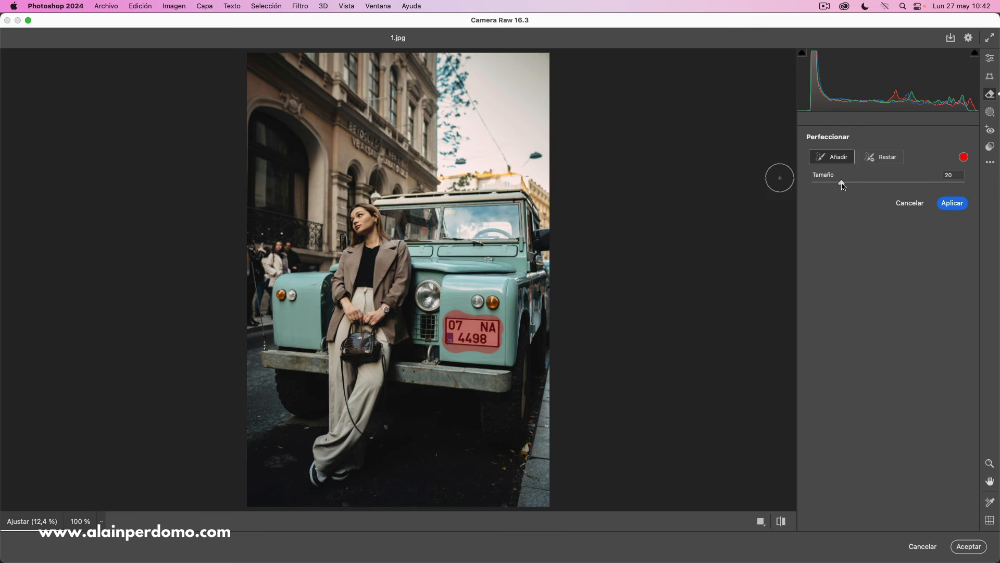
left_click_drag(843, 186, 840, 184)
left_click(841, 184)
left_click_drag(840, 183, 845, 184)
left_click_drag(845, 183, 832, 188)
left_click(879, 166)
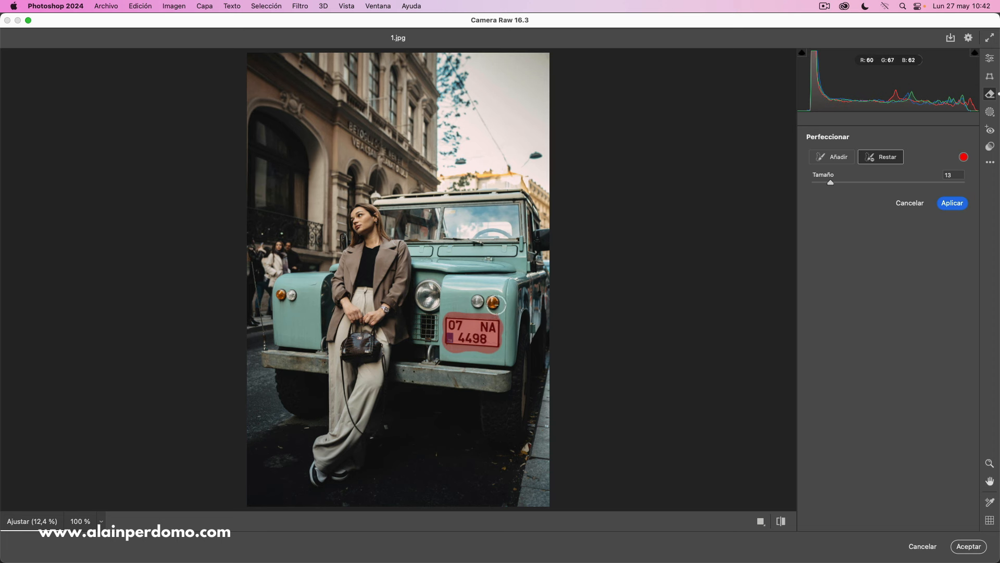
left_click(832, 157)
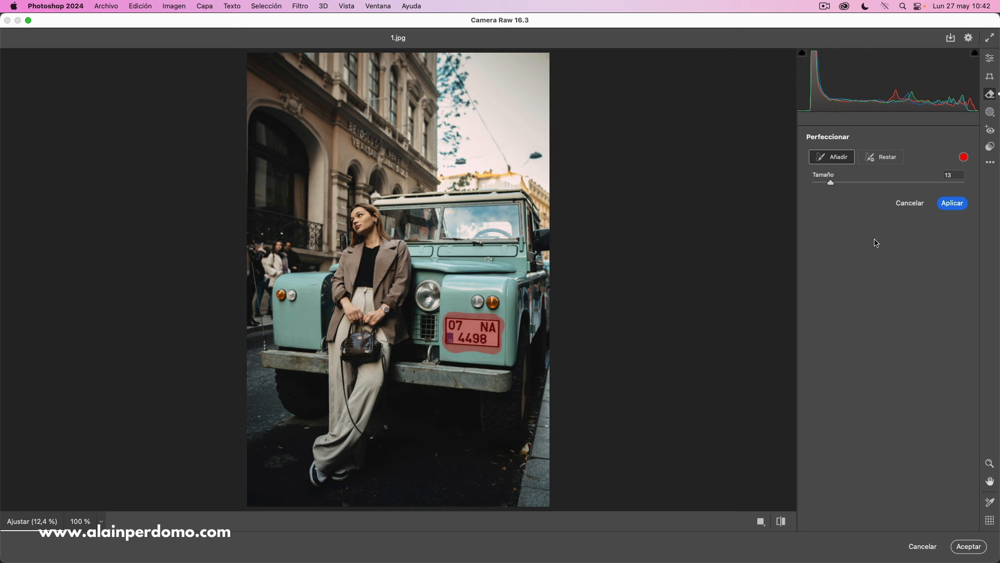
left_click(951, 205)
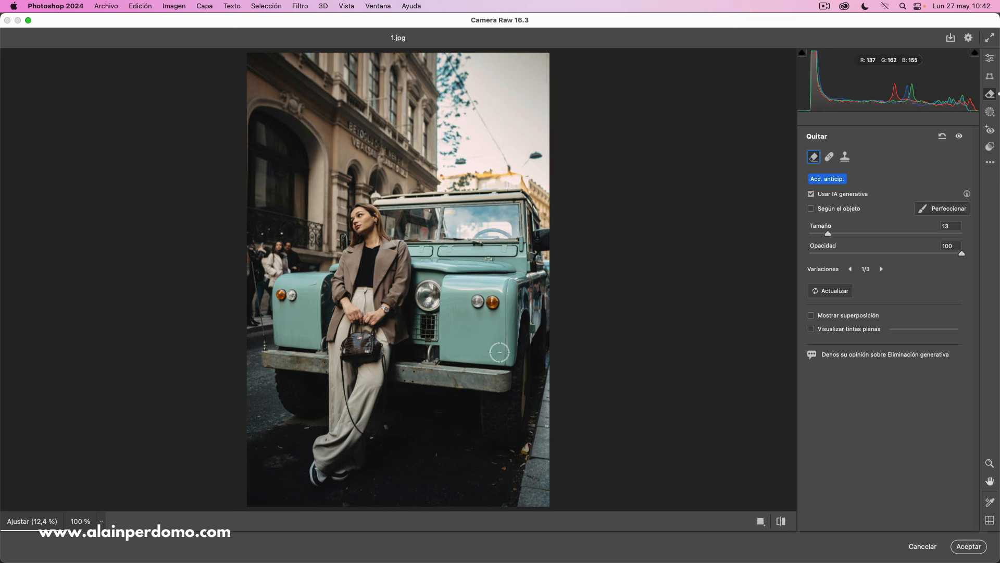
Compare the three generated variations of the plate removal and keep the second one.
left_click(882, 269)
left_click(882, 269)
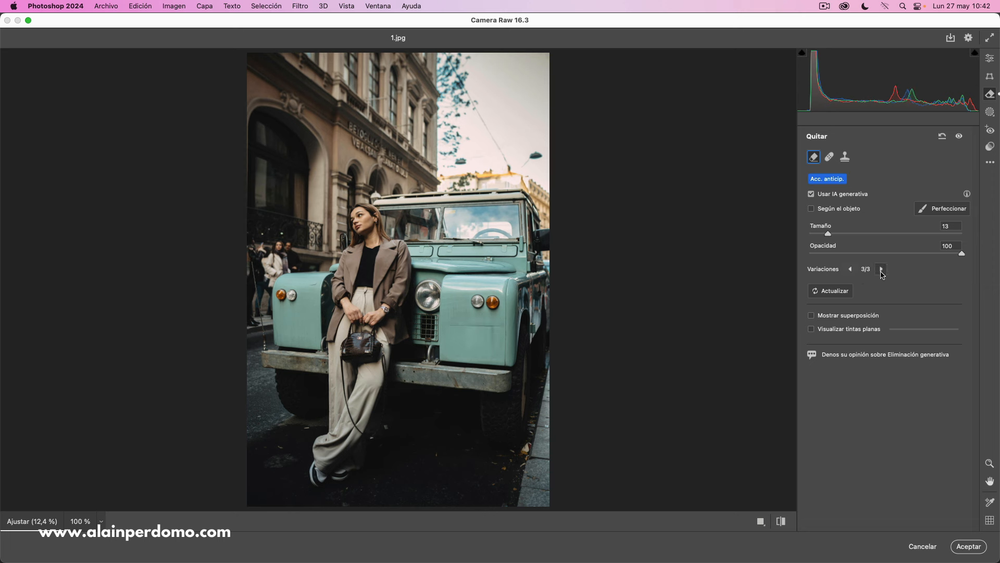
left_click(850, 269)
left_click(850, 269)
left_click(880, 270)
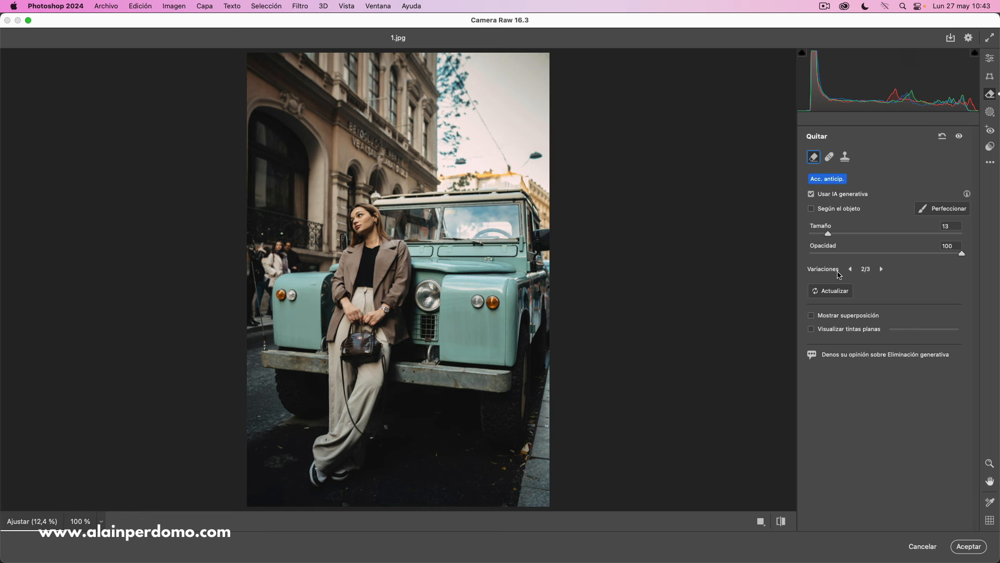
left_click(851, 269)
Show and hide the overlay that outlines the removed licence plate area.
left_click(811, 316)
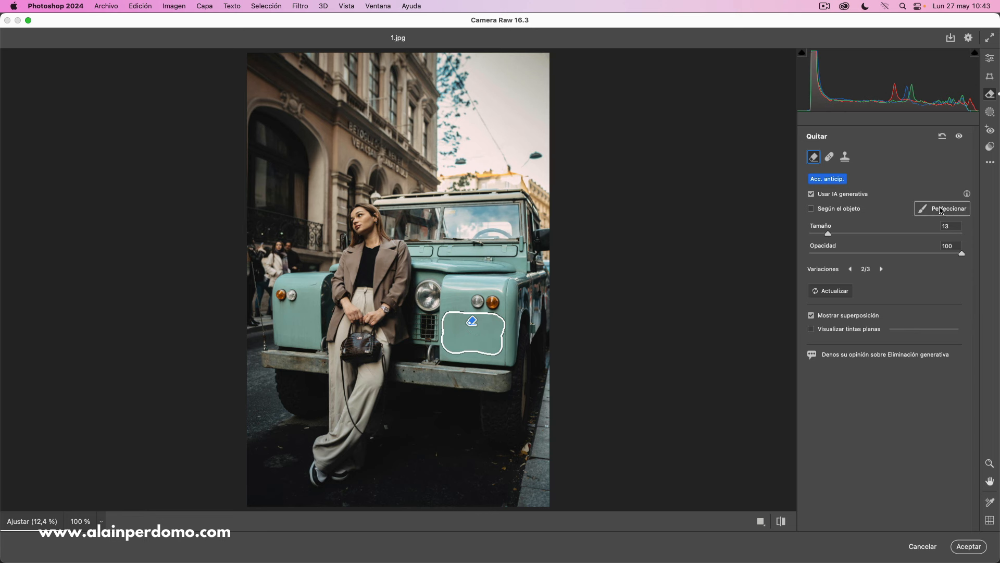
left_click(817, 316)
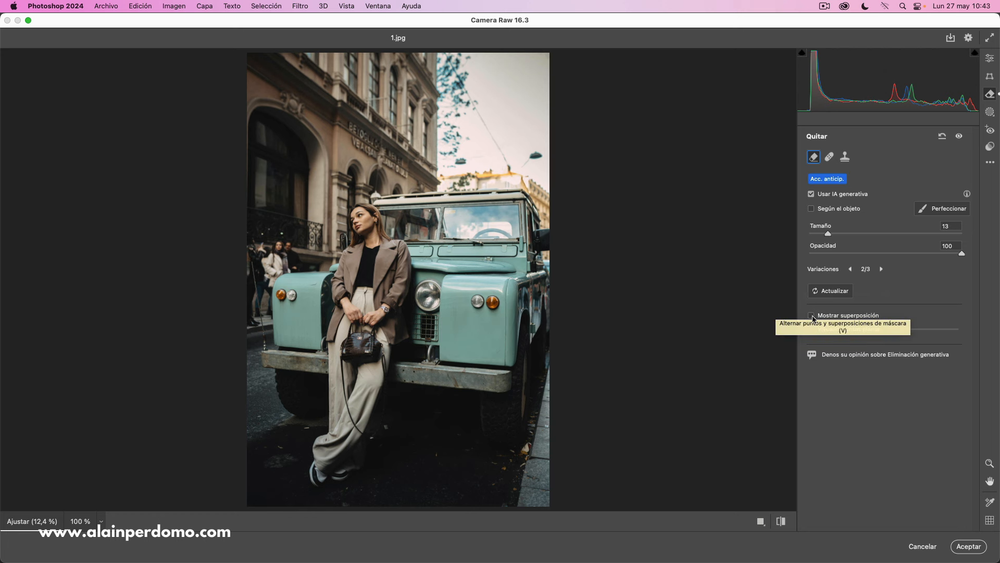
left_click(813, 317)
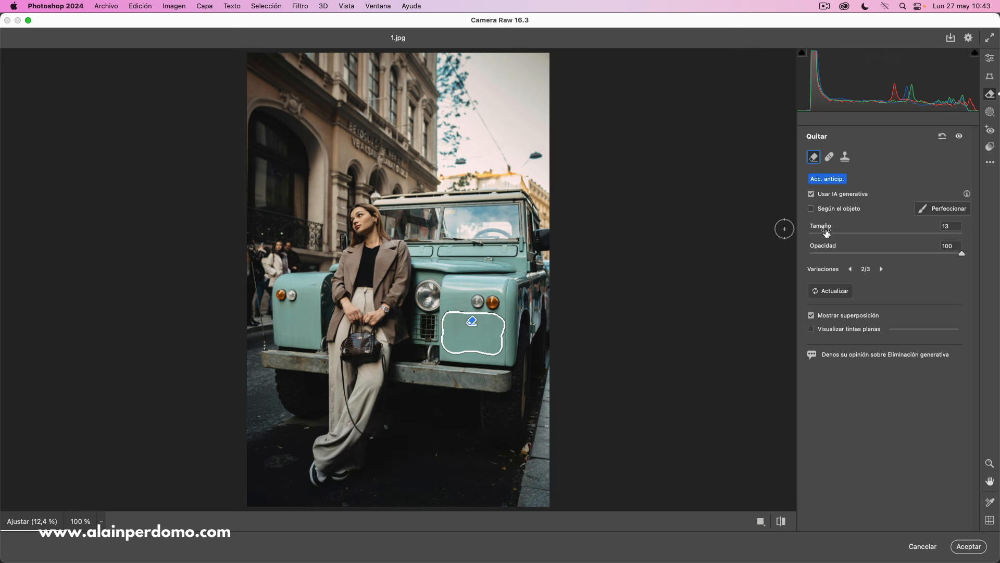
left_click(811, 316)
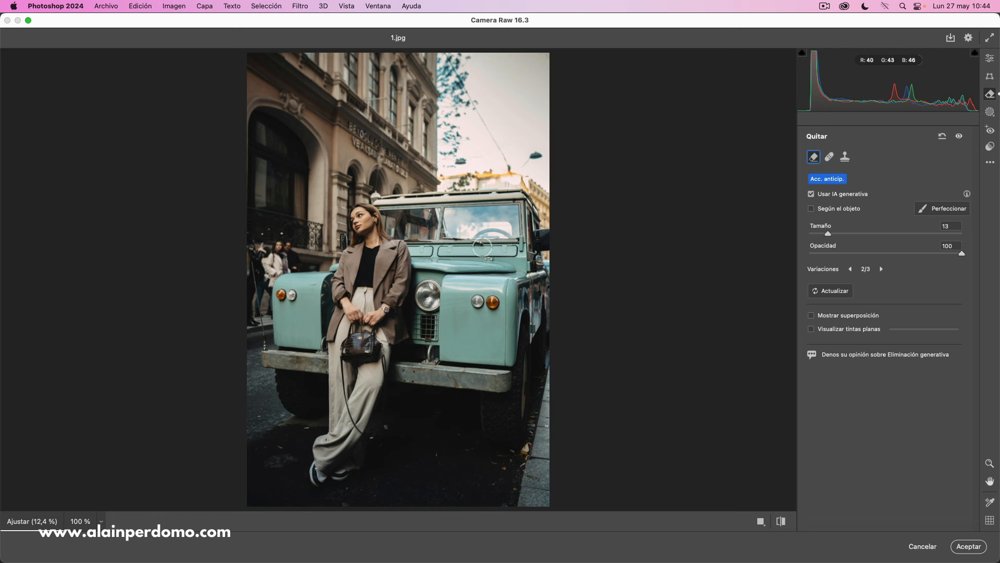
Remove the bystanders in the background beside the car with generative removal and keep the first variation after comparing all three.
mouse_move(287, 247)
left_mouse_down()
mouse_move(253, 246)
mouse_move(247, 319)
mouse_move(256, 306)
mouse_move(263, 317)
mouse_move(266, 282)
mouse_move(293, 266)
mouse_move(289, 253)
mouse_move(262, 281)
left_mouse_up()
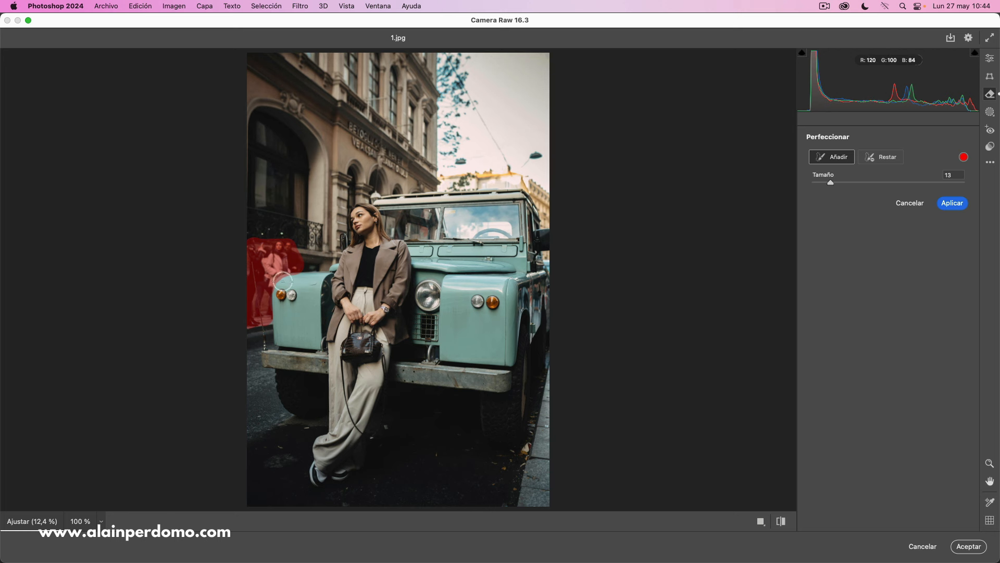
left_click(953, 205)
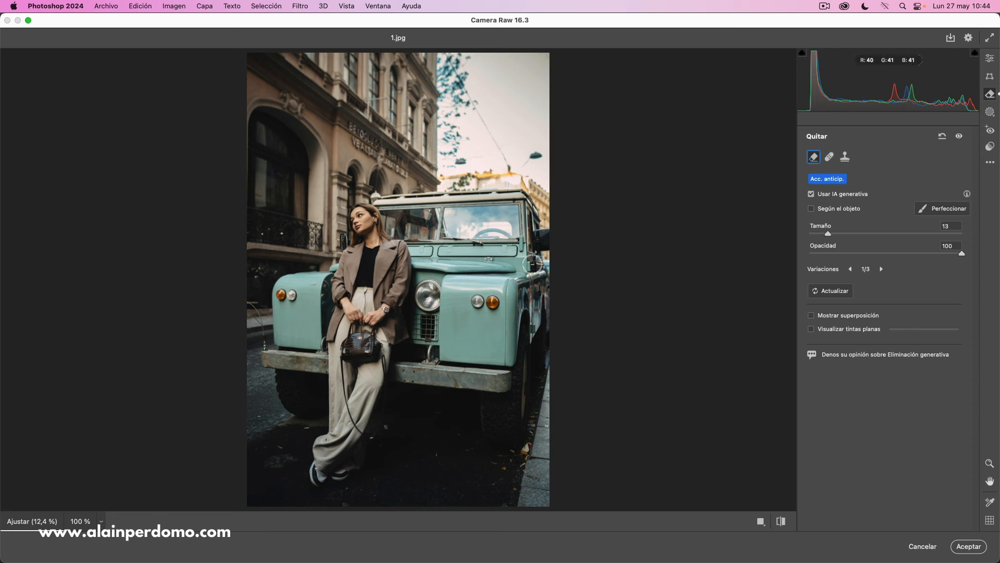
left_click(882, 269)
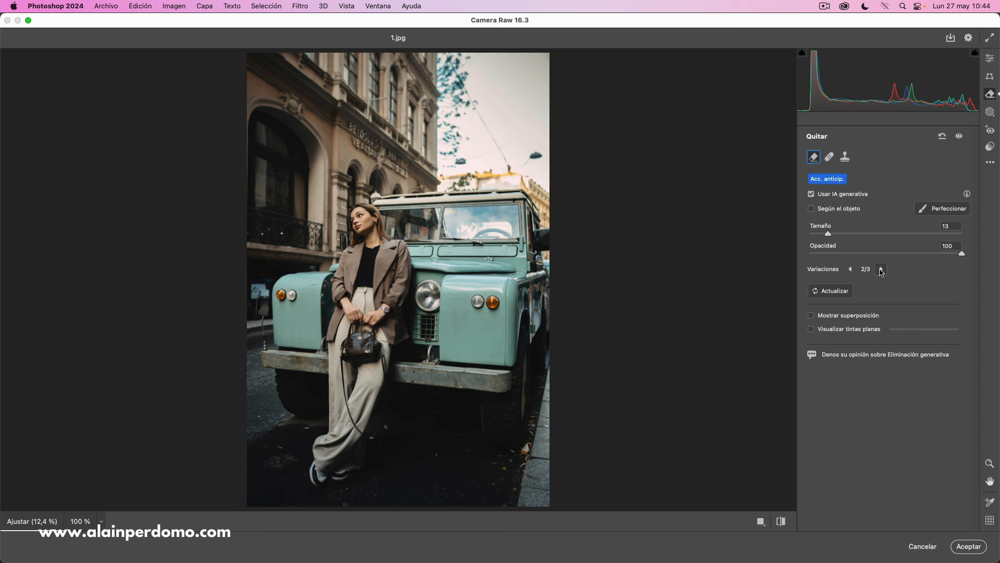
left_click(881, 270)
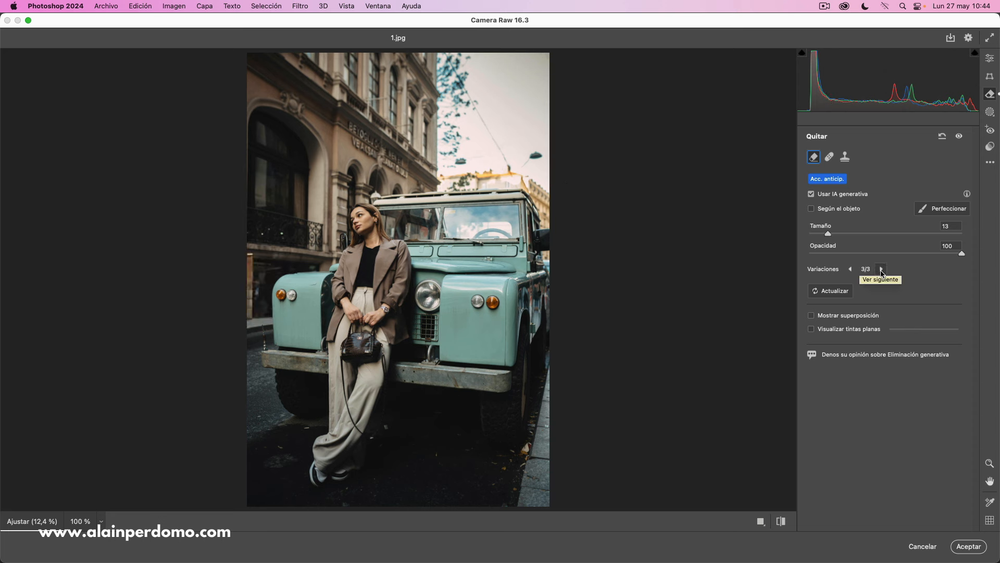
left_click(850, 270)
left_click(850, 269)
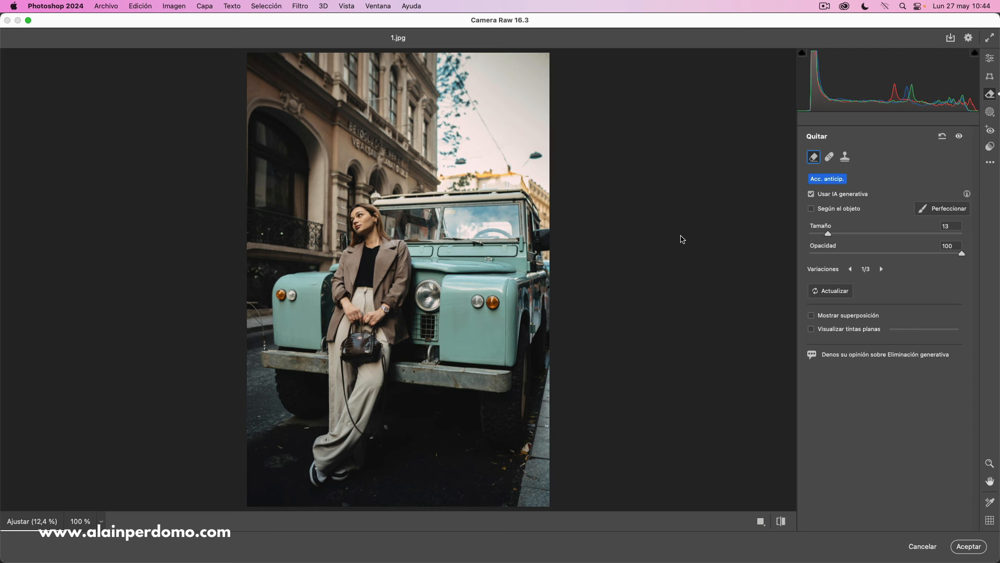
Show the removal overlays and inspect the refinement masks of the licence plate and of the bystanders without changing them.
left_click(812, 317)
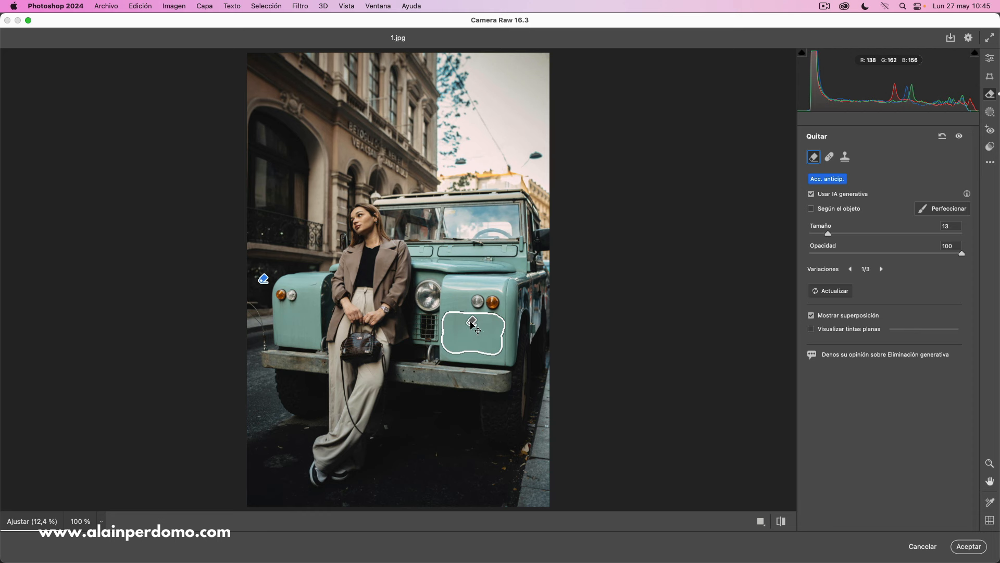
left_click(473, 322)
left_click(943, 209)
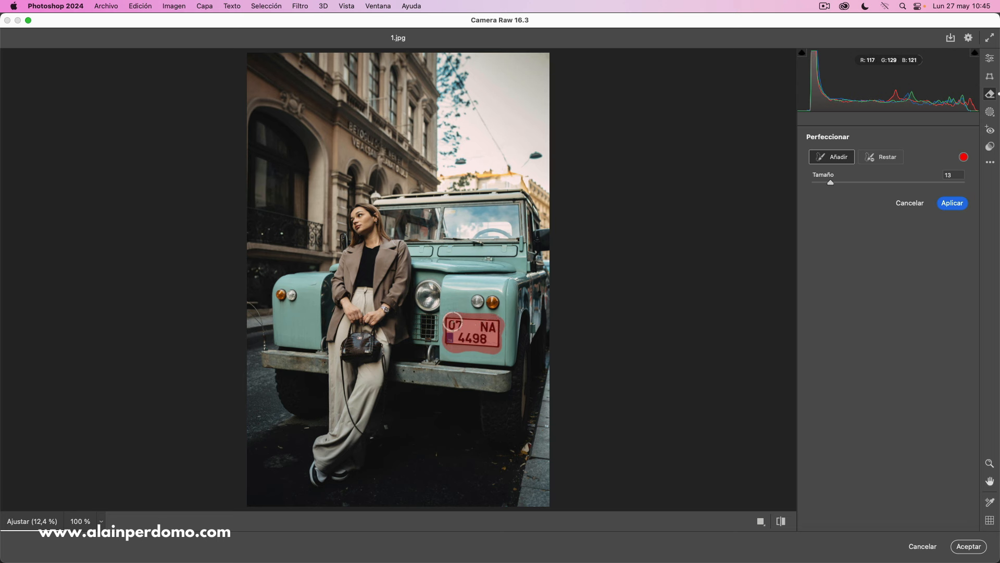
left_click(910, 203)
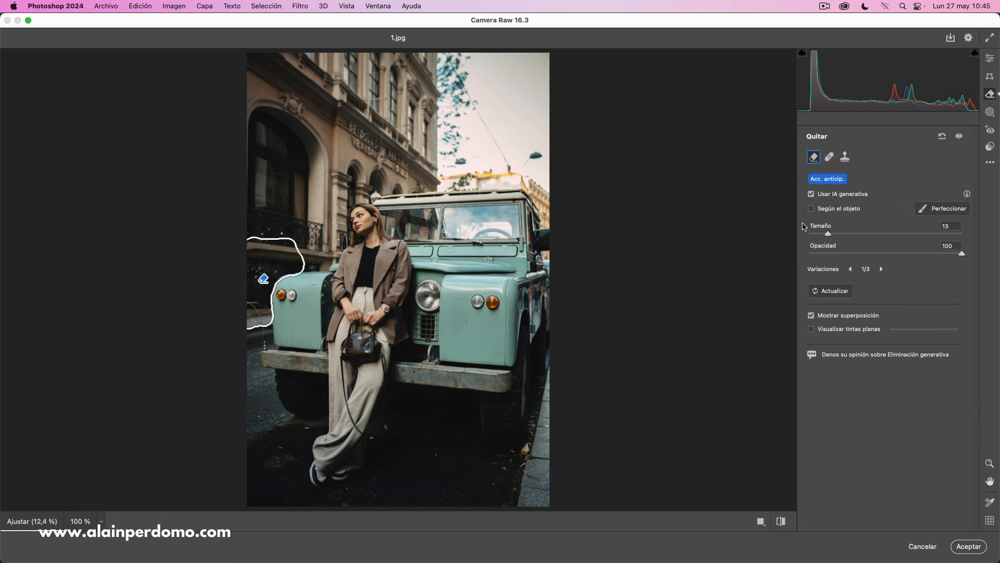
left_click(945, 209)
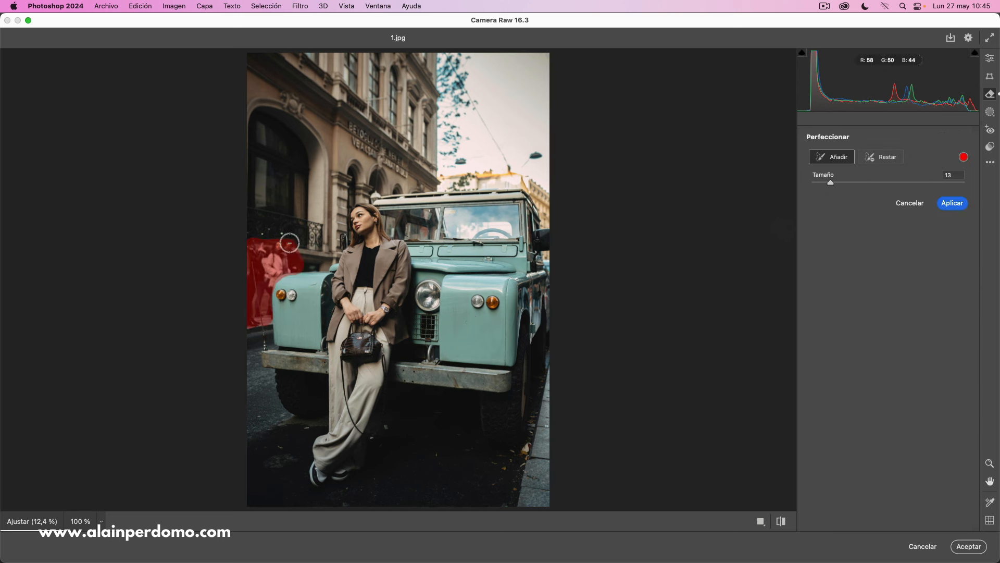
left_click(909, 203)
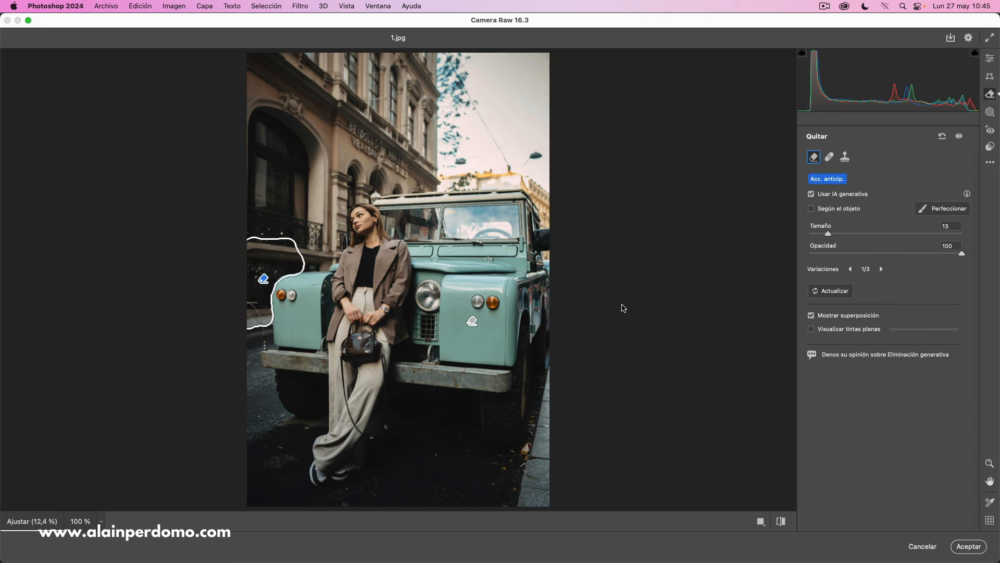
Hide the removal overlay and briefly check the photo in the spot visualization view.
left_click(811, 316)
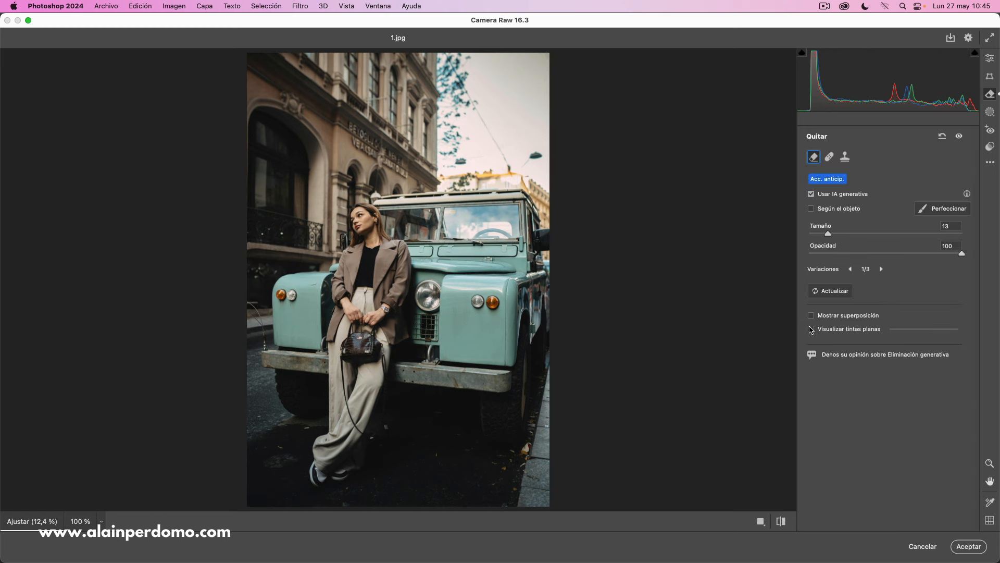
left_click(811, 330)
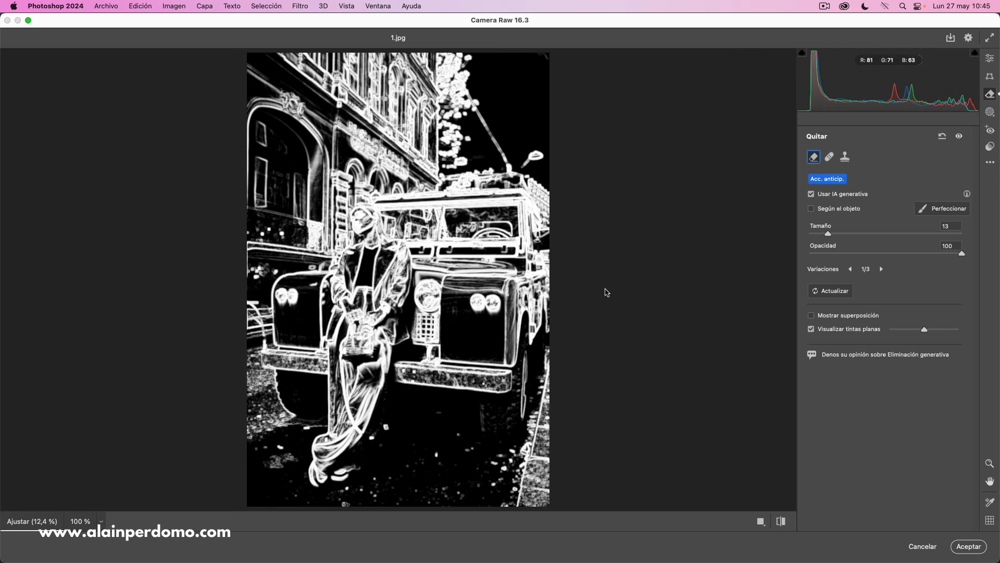
left_click(811, 329)
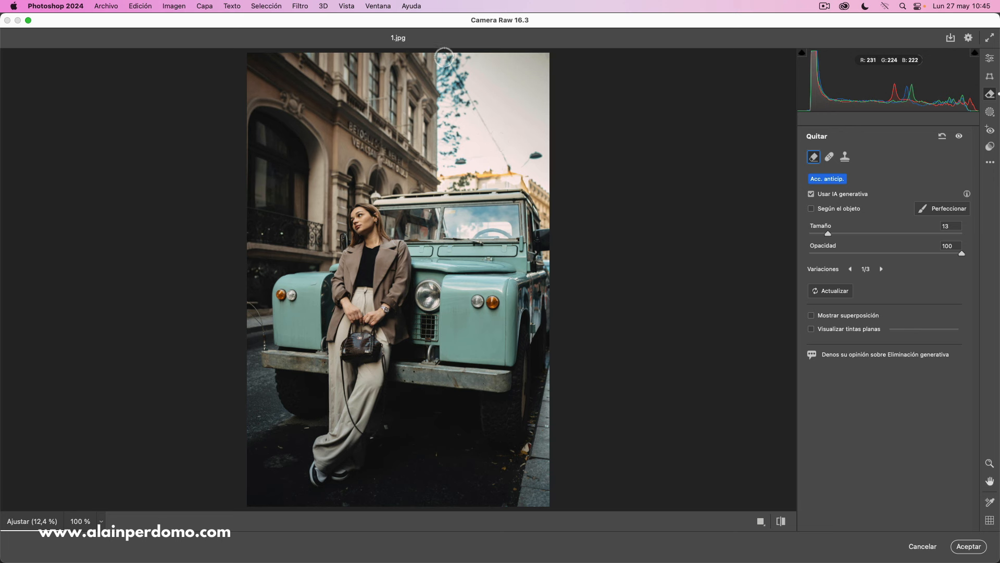
Remove the tree branches, cable and street lamps from the sky with generative removal and switch to the third variation.
mouse_move(445, 55)
left_mouse_down()
mouse_move(445, 167)
mouse_move(537, 156)
mouse_move(505, 158)
mouse_move(468, 83)
mouse_move(468, 52)
mouse_move(471, 100)
mouse_move(454, 50)
mouse_move(447, 147)
mouse_move(473, 156)
mouse_move(479, 139)
mouse_move(461, 119)
mouse_move(460, 158)
left_mouse_up()
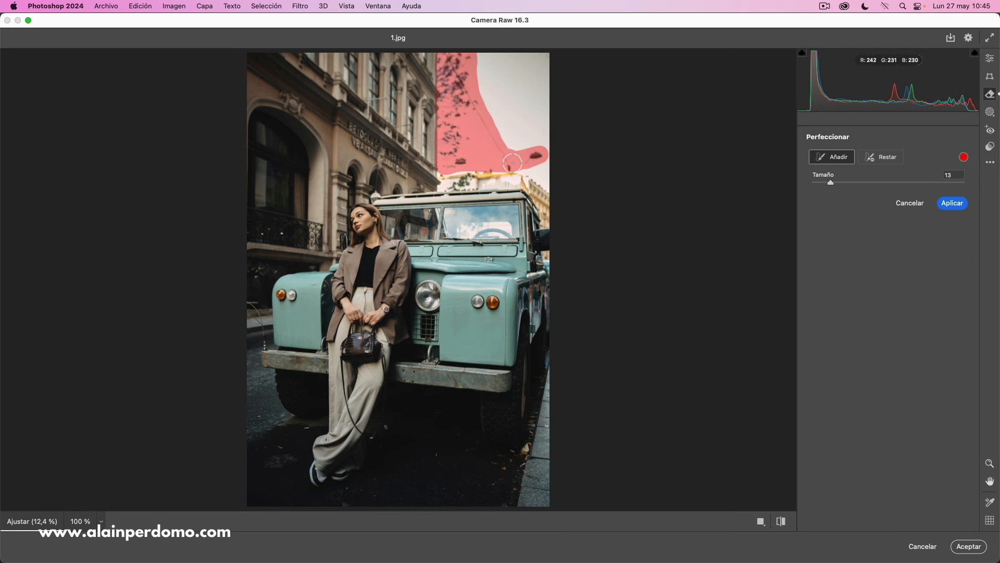
mouse_move(495, 165)
left_mouse_down()
mouse_move(444, 169)
mouse_move(536, 155)
left_mouse_up()
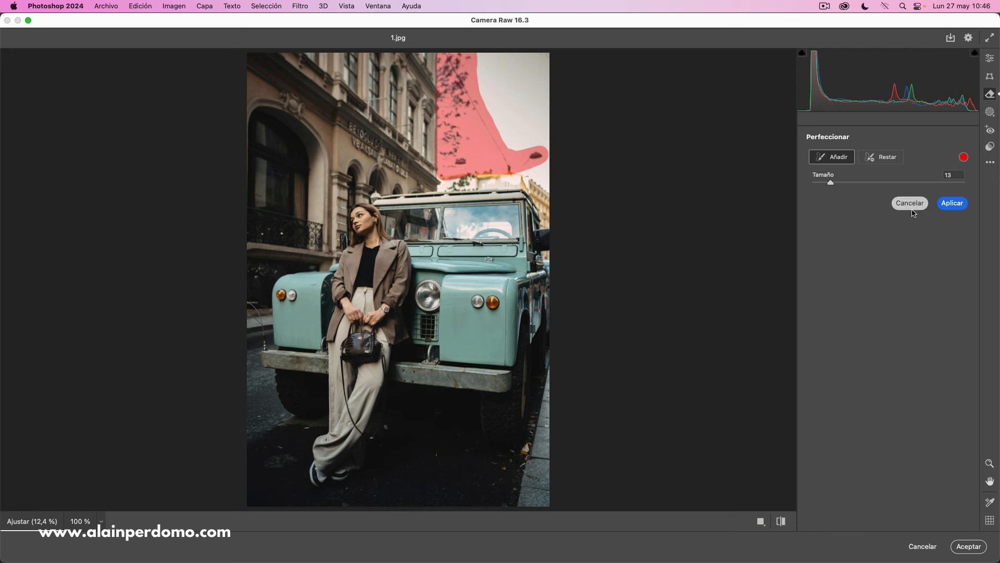
left_click(953, 204)
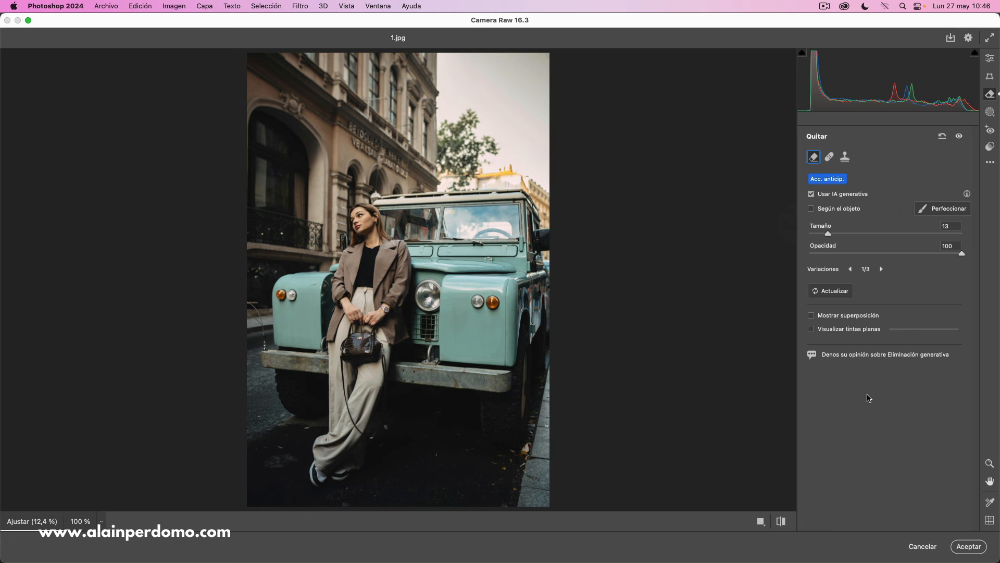
left_click(881, 269)
left_click(881, 269)
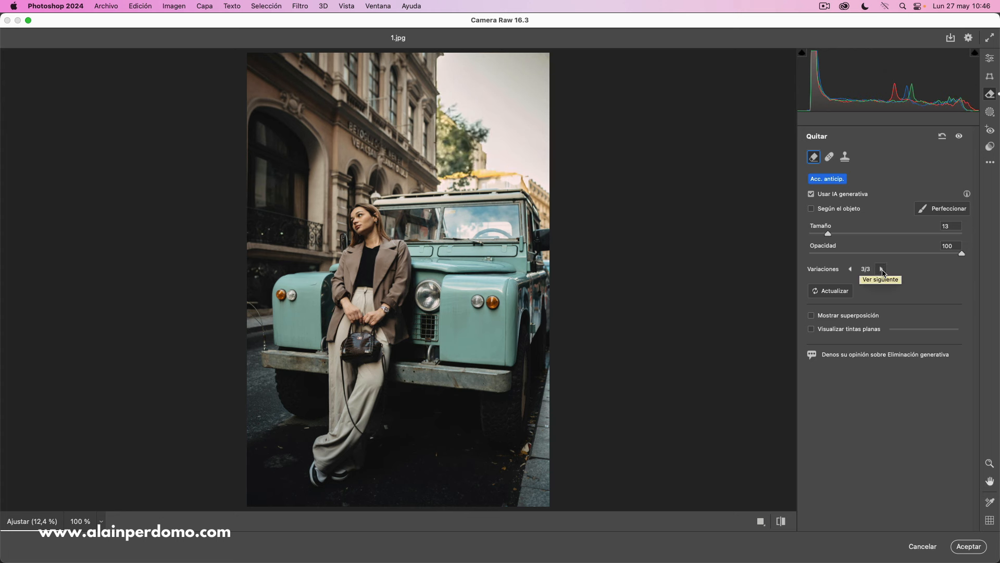
Go back to the first variation and remove the remaining tree from the sky above the car with generative removal.
left_click(850, 269)
left_click(850, 268)
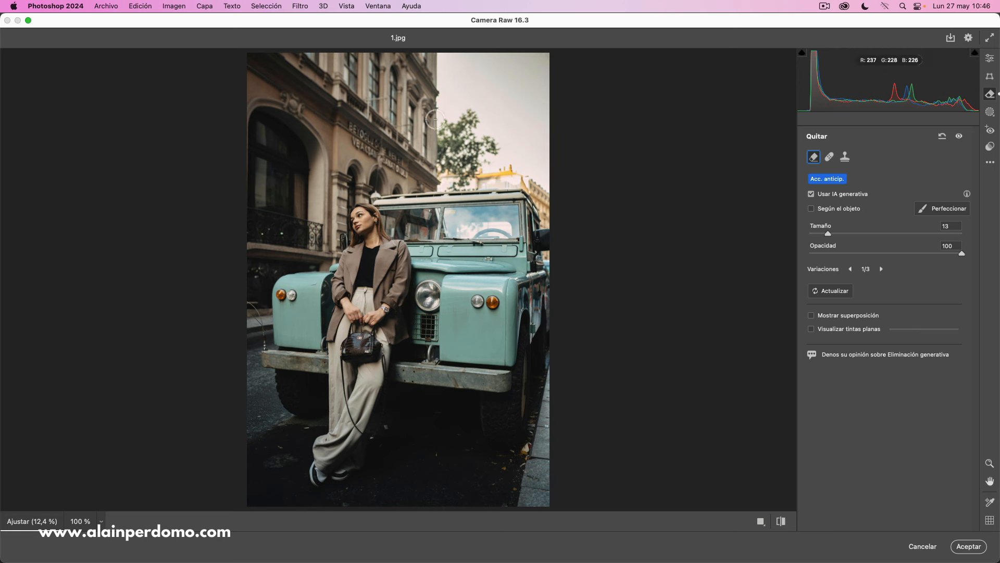
mouse_move(471, 128)
left_mouse_down()
mouse_move(477, 117)
mouse_move(461, 112)
mouse_move(446, 125)
mouse_move(445, 170)
mouse_move(490, 166)
mouse_move(499, 138)
mouse_move(478, 114)
left_mouse_up()
mouse_move(482, 152)
left_mouse_down()
mouse_move(462, 127)
mouse_move(453, 149)
mouse_move(487, 146)
left_mouse_up()
left_click(956, 205)
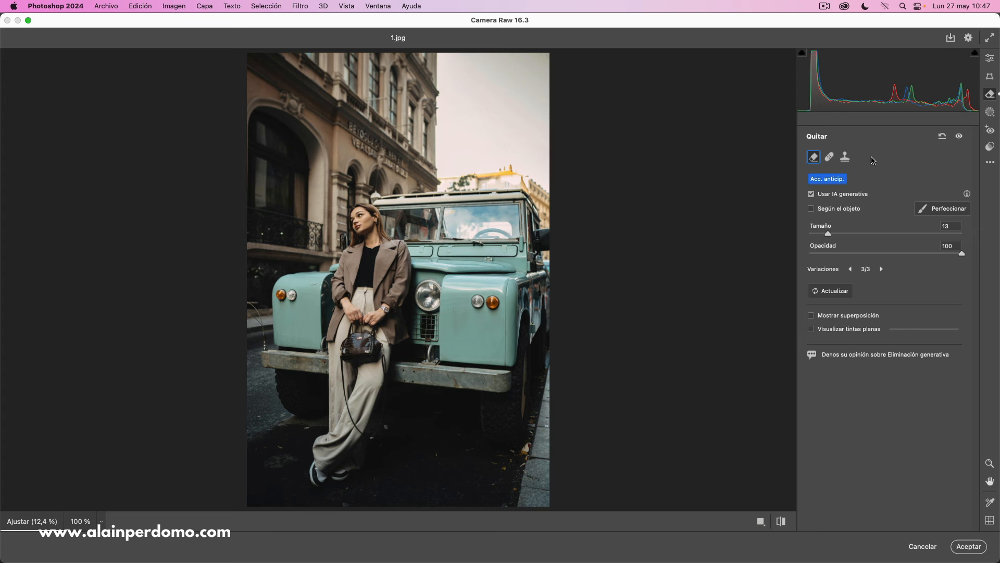
Try the Heal and Clone modes on the tree removal in the sky and return it to generative removal.
left_click(831, 158)
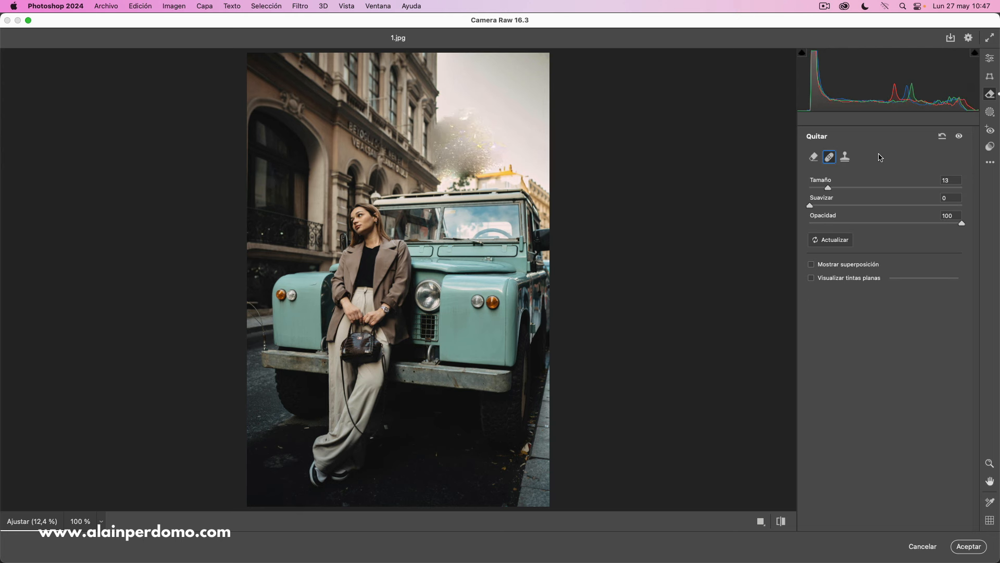
left_click(815, 158)
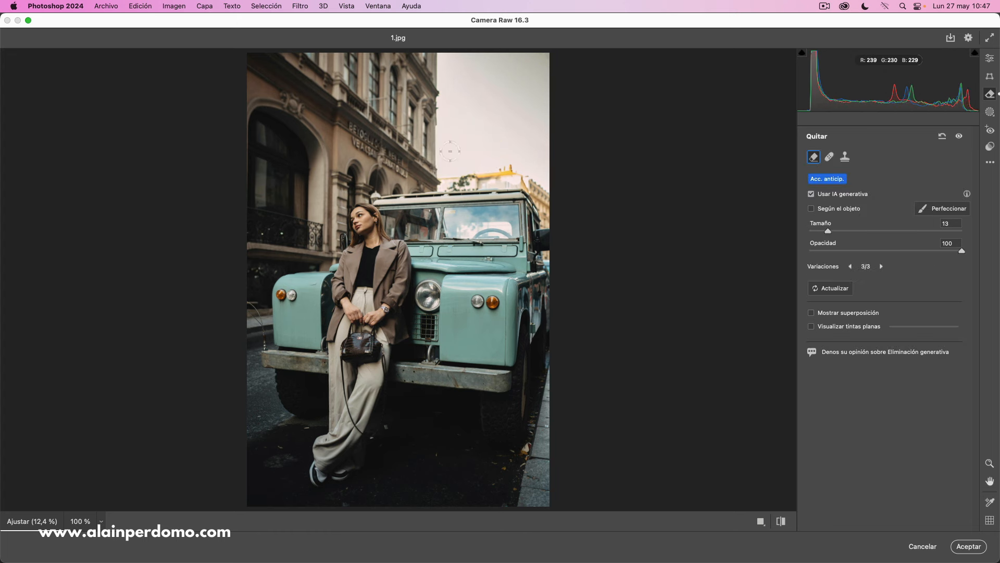
left_click(829, 158)
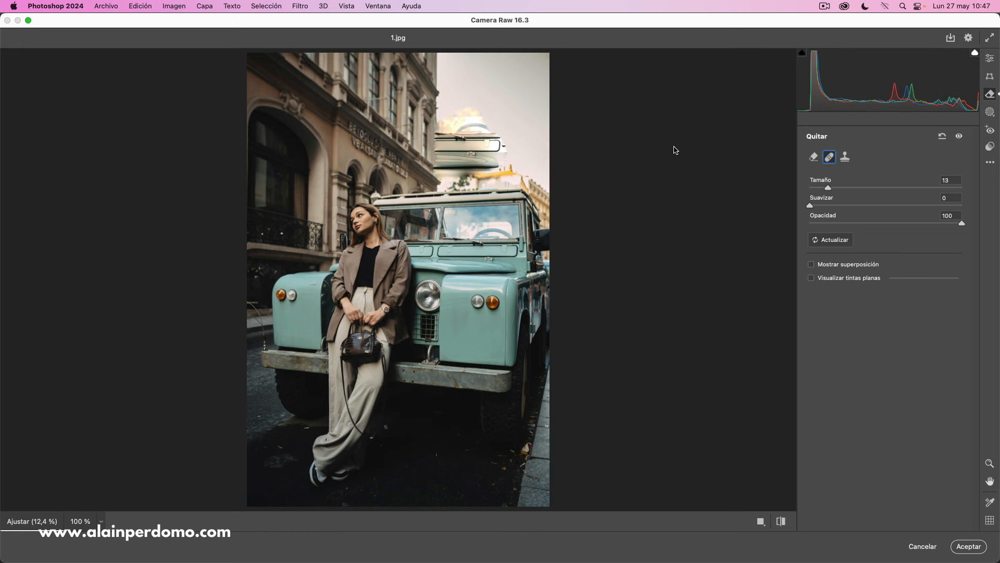
left_click(846, 158)
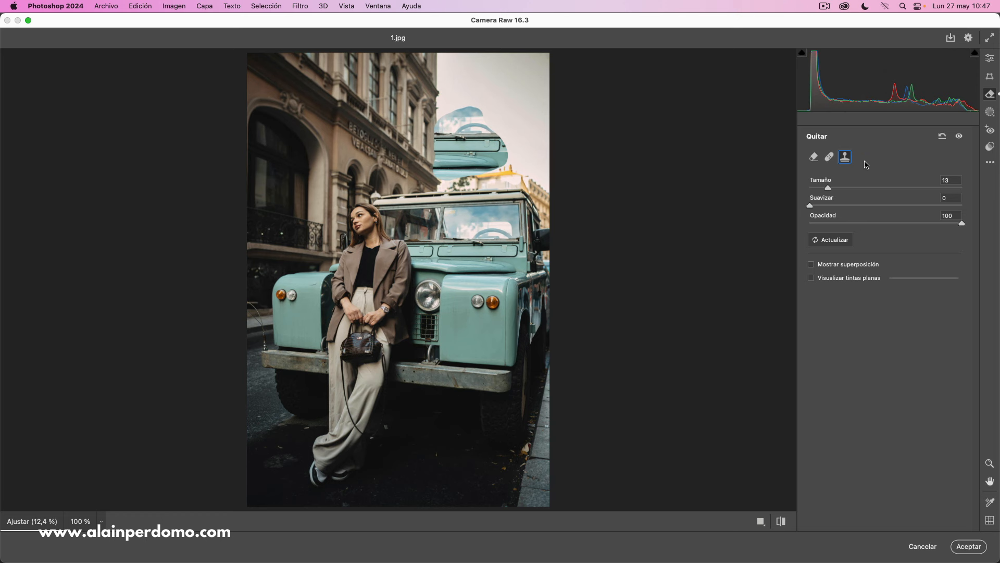
left_click(815, 158)
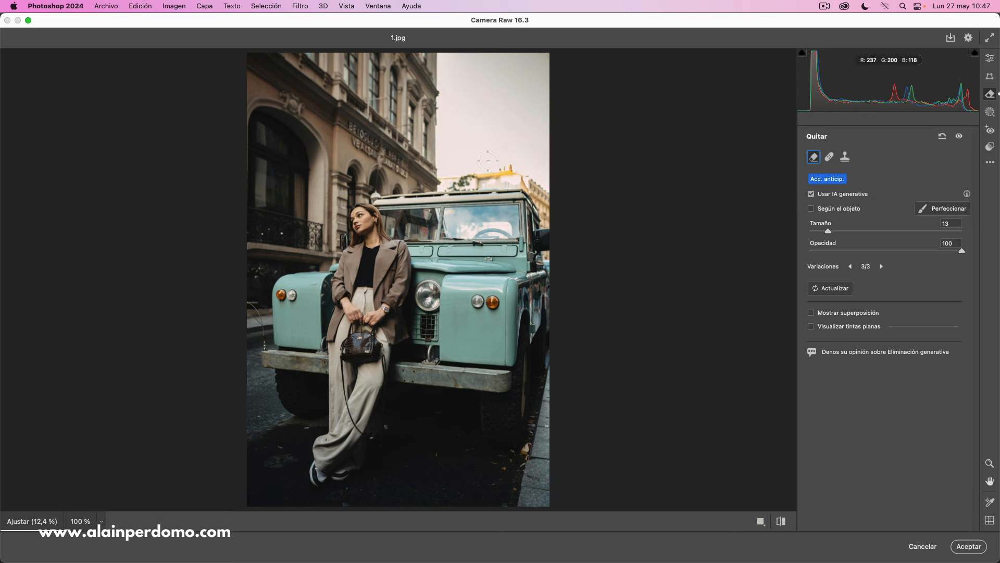
left_click(829, 157)
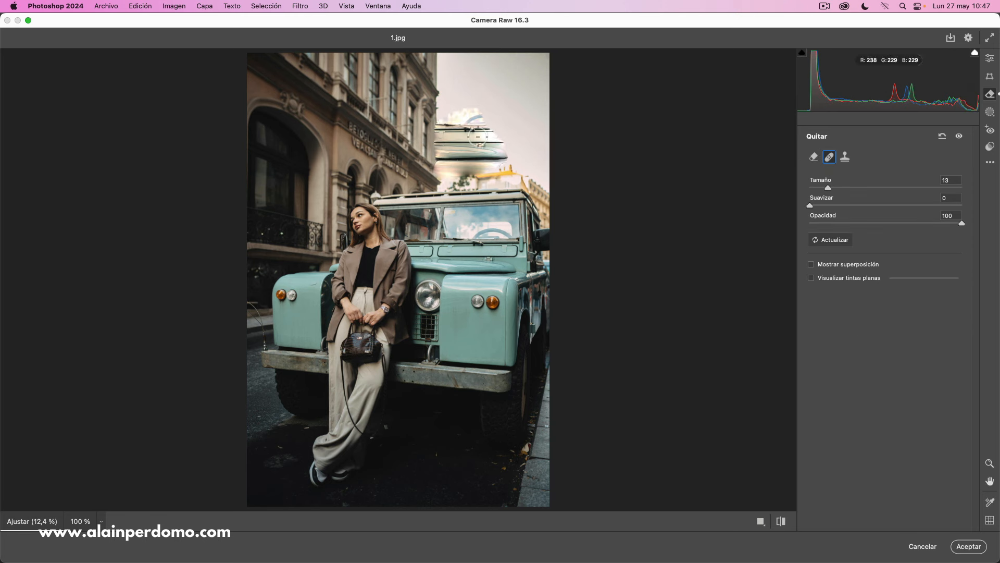
left_click(813, 157)
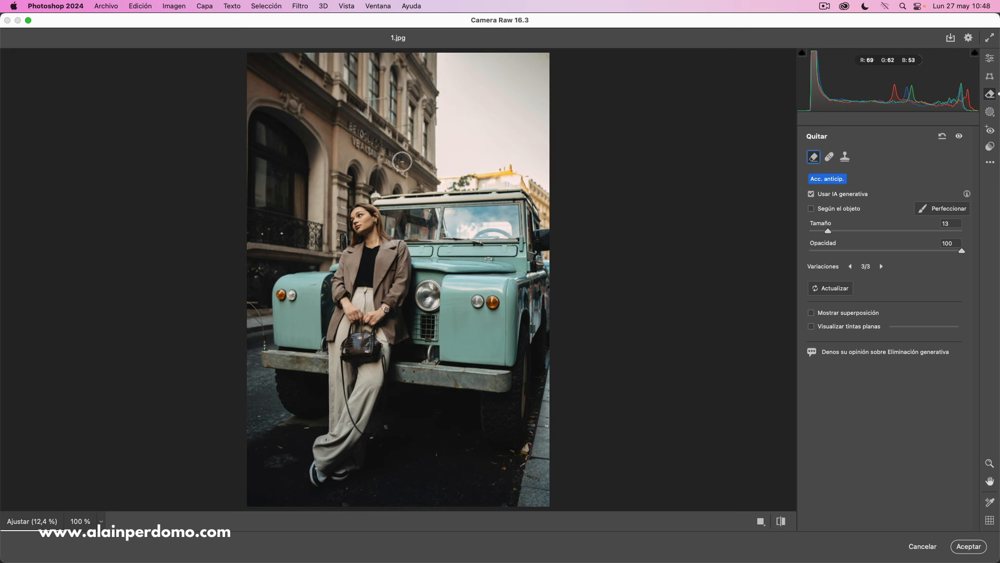
Remove the lettering from the building facade with generative removal.
mouse_move(349, 133)
left_mouse_down()
mouse_move(402, 170)
mouse_move(368, 148)
left_mouse_up()
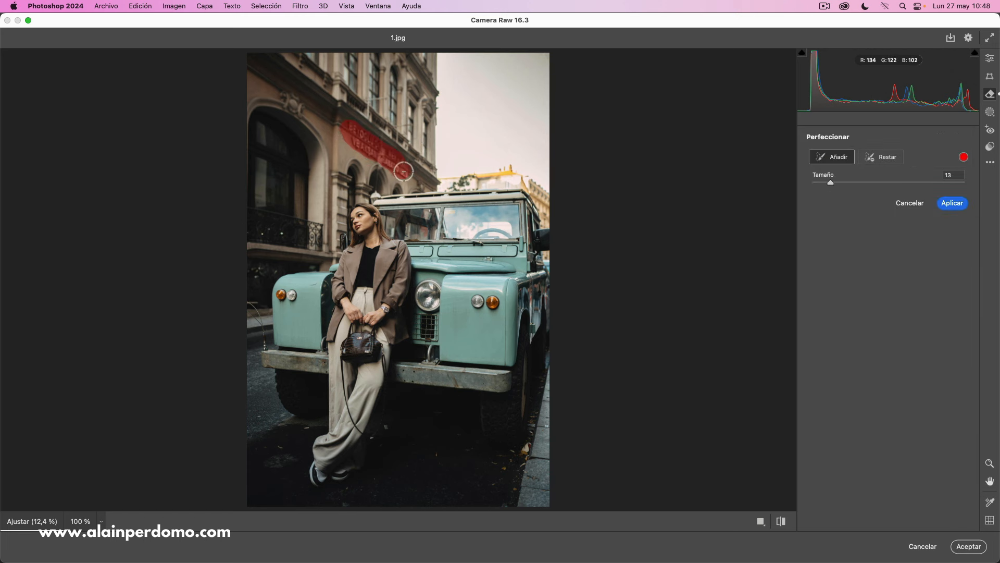
left_click(952, 204)
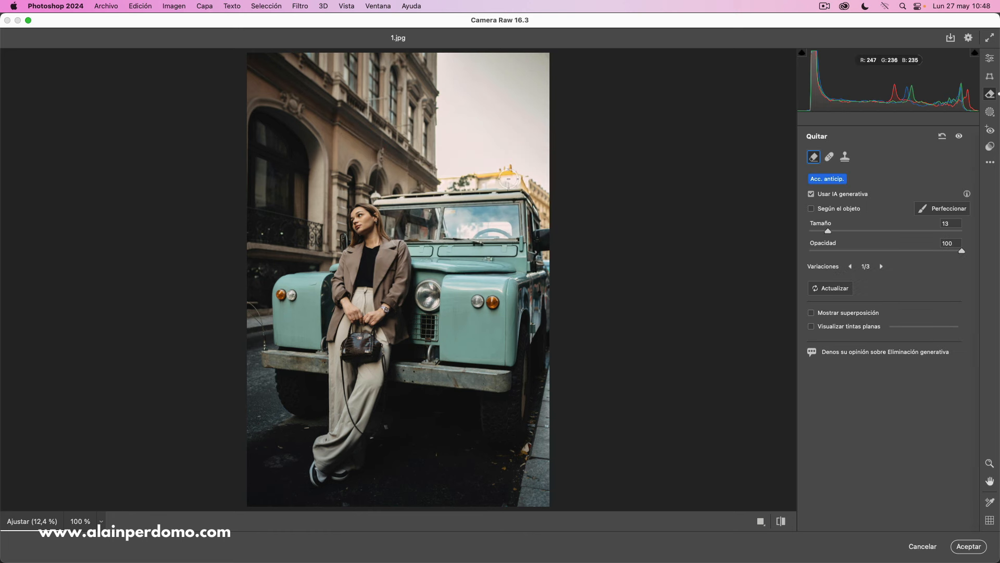
Show the removal overlay to check the outline of the facade lettering removal, and hide it again.
left_click(829, 158)
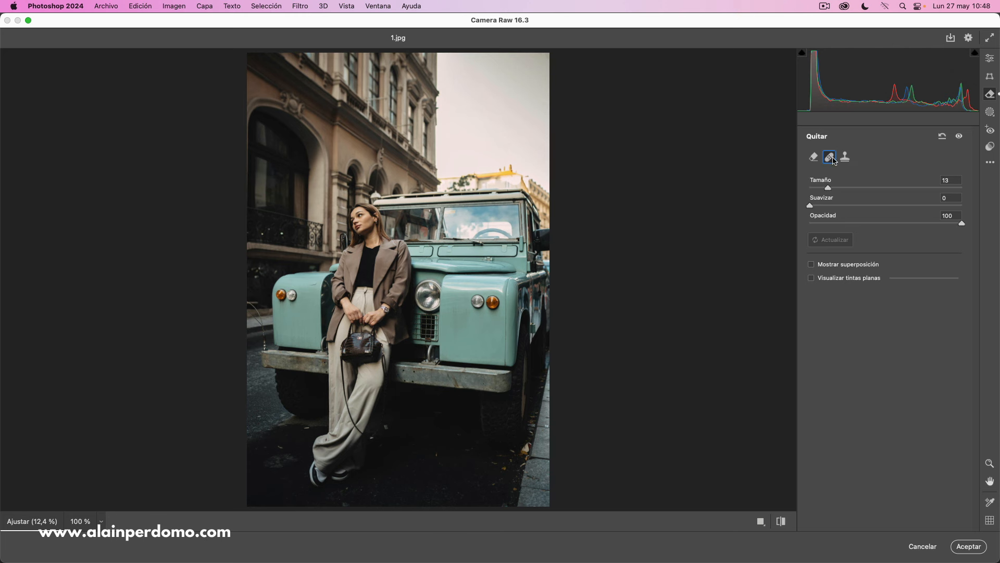
left_click(811, 265)
left_click_drag(411, 175, 344, 125)
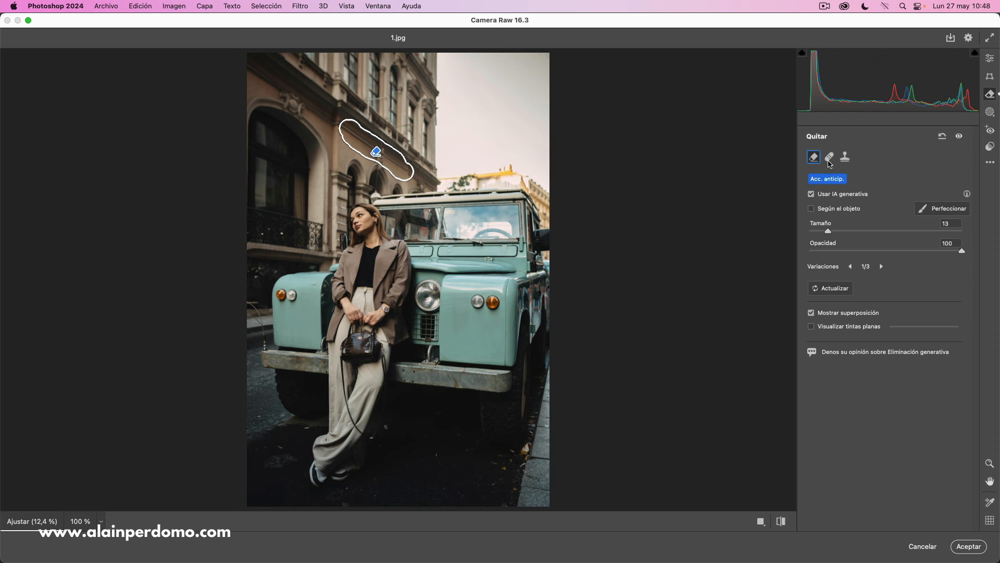
left_click(830, 157)
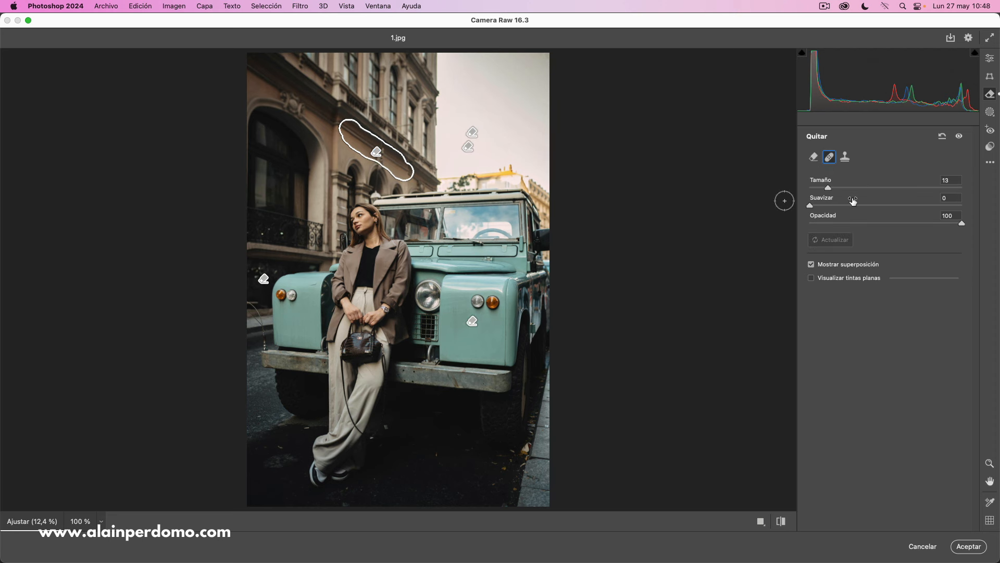
left_click(812, 265)
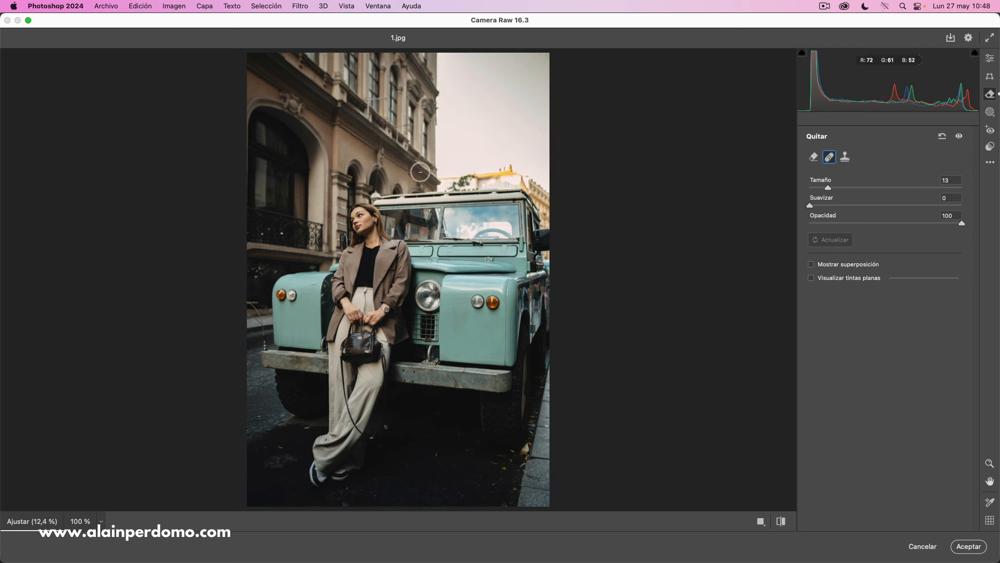
left_click(813, 157)
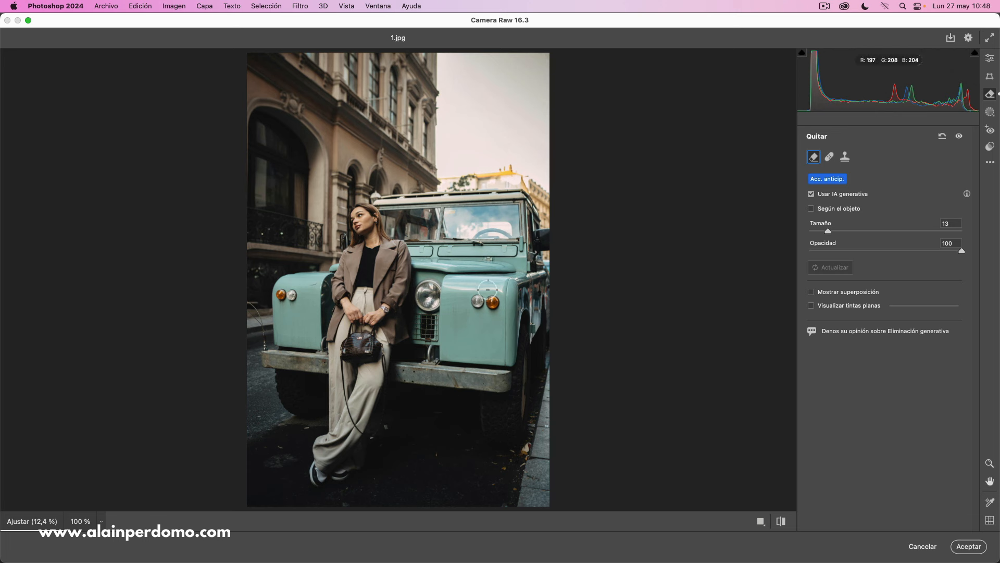
Remove the white and orange lights beside the main headlight with the Heal brush at size 13 and check its sample source.
left_click(830, 158)
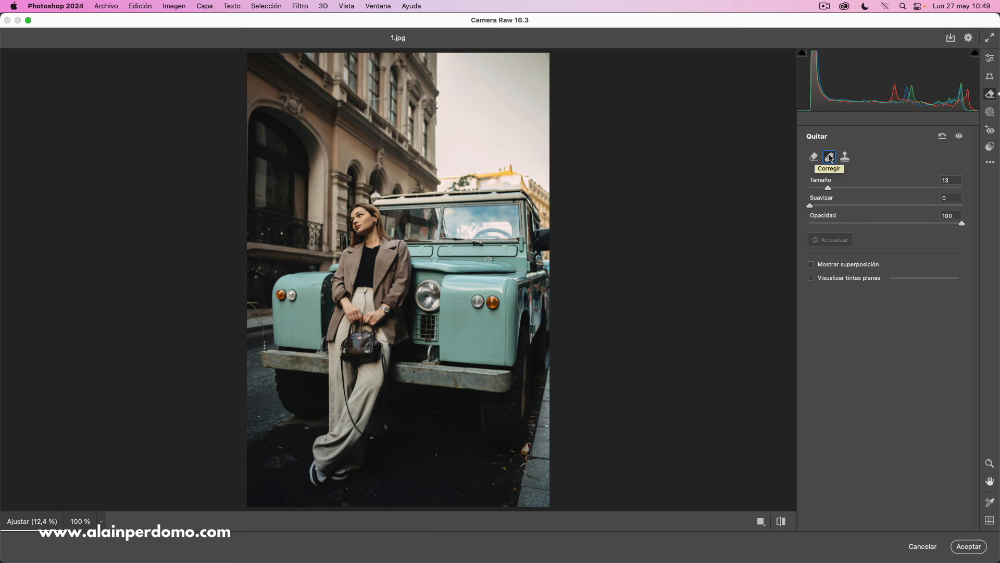
left_click_drag(493, 302, 474, 302)
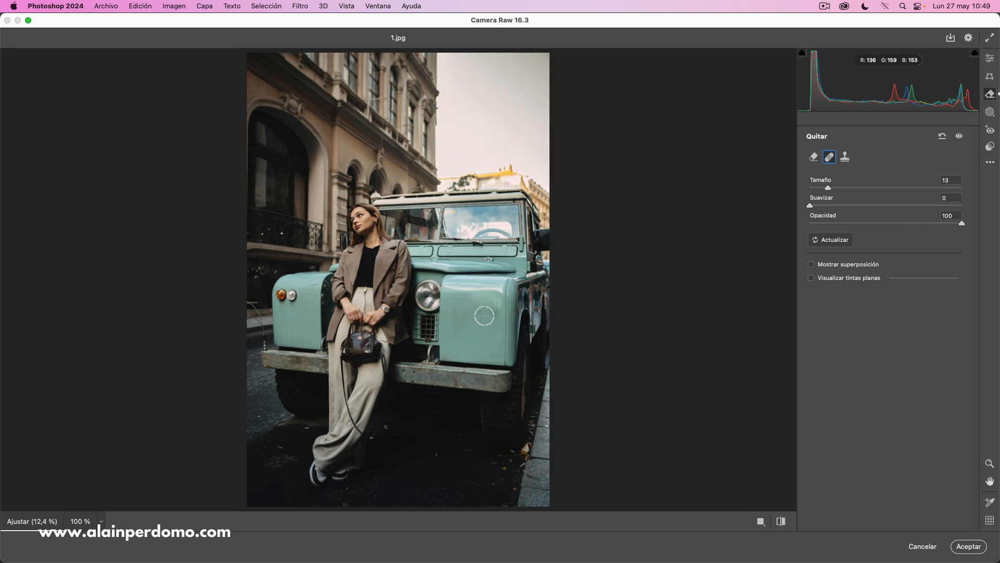
left_click(811, 265)
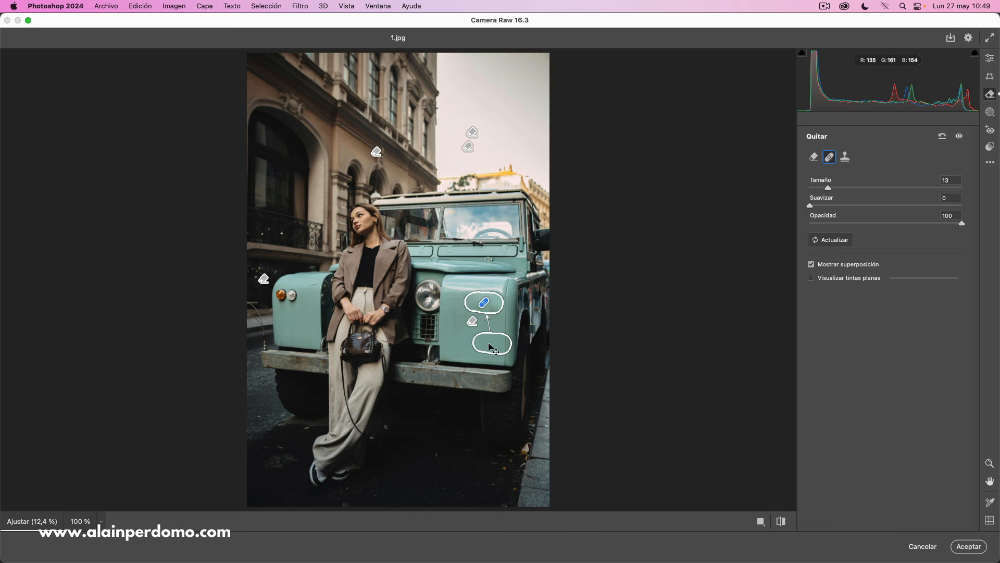
left_click(811, 265)
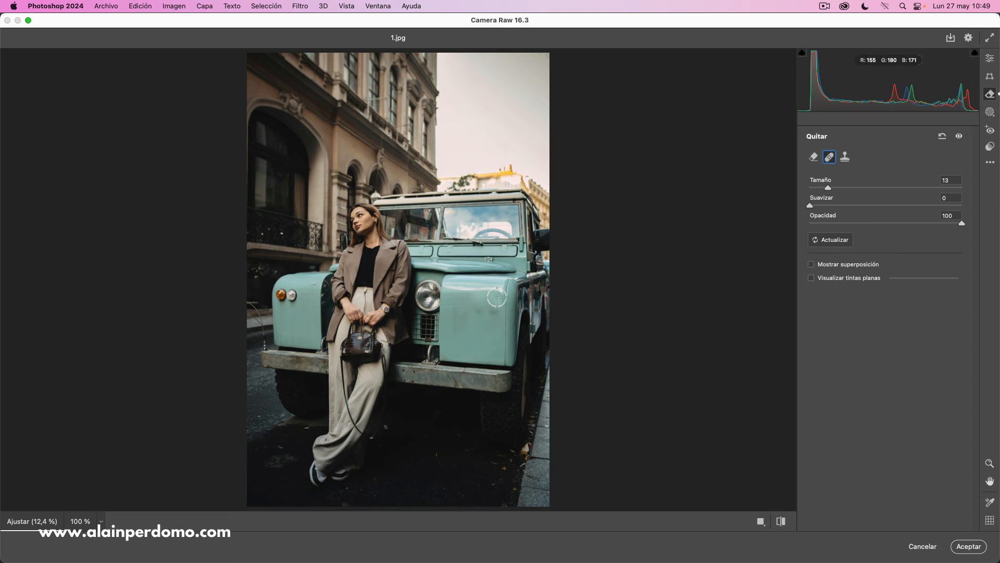
Move the heal's sample source directly below the removed lights and apply the Camera Raw edits to the photo layer.
left_click(812, 266)
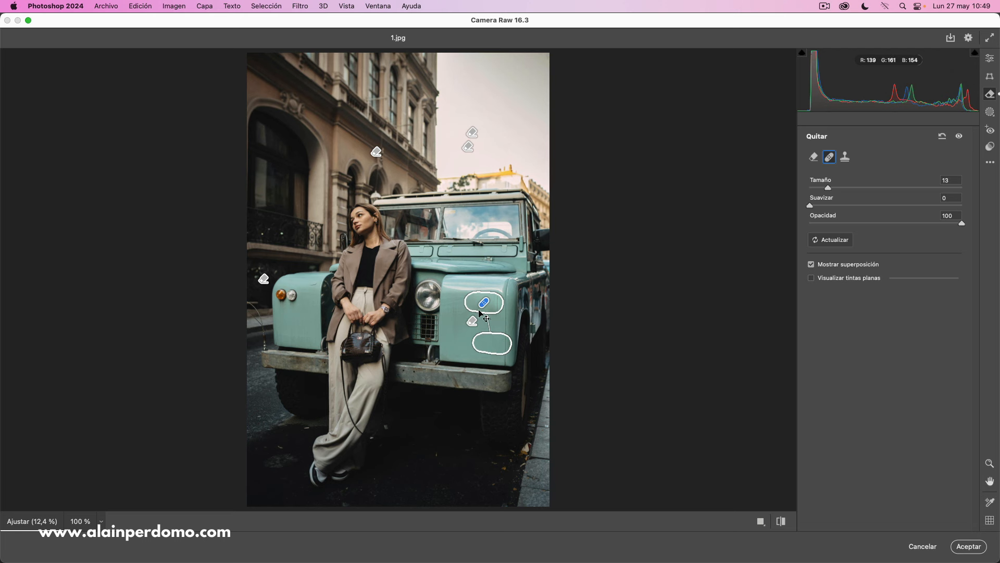
mouse_move(492, 347)
left_mouse_down()
mouse_move(466, 345)
mouse_move(474, 345)
left_mouse_up()
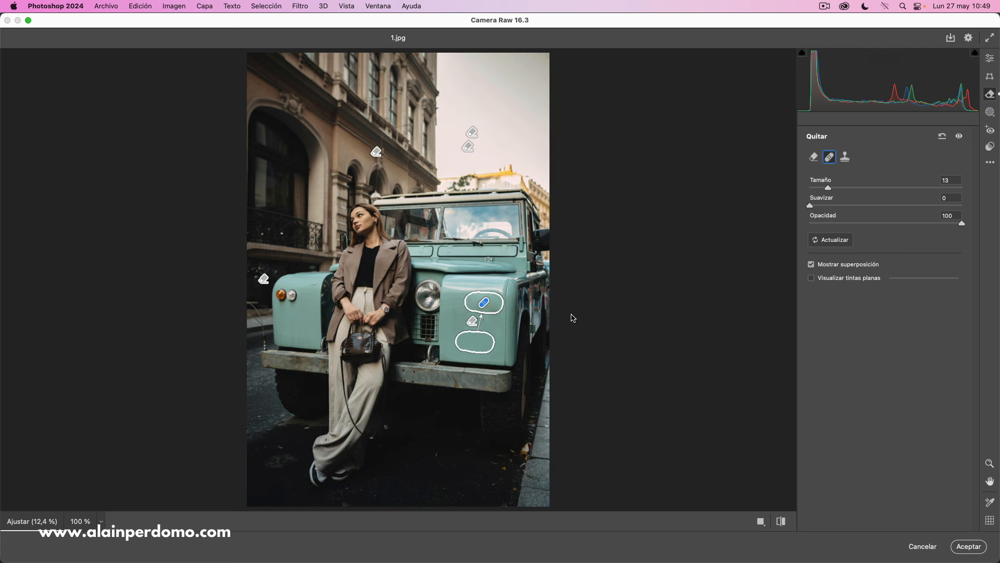
left_click(811, 264)
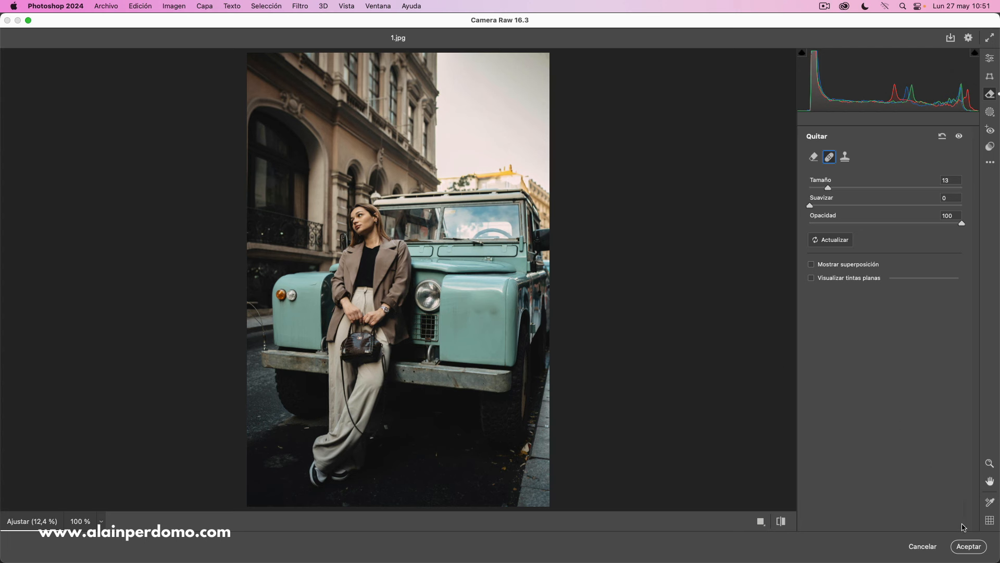
left_click(968, 546)
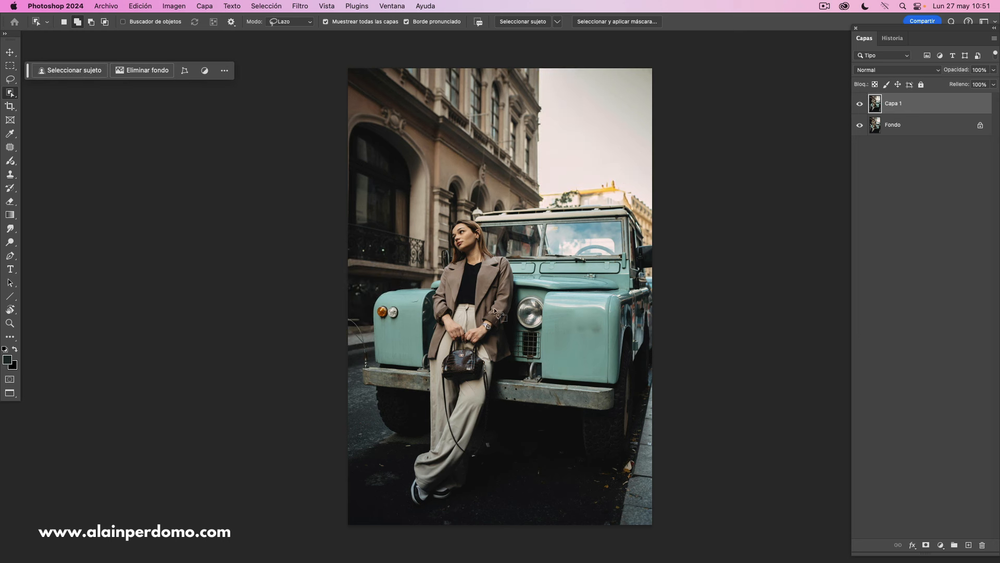
Compare the photo before and after retouching by toggling the visibility of Capa 1, leaving the layer visible.
left_click(860, 105)
left_click(860, 106)
left_click(860, 107)
left_click(860, 107)
left_click(860, 107)
left_click(861, 107)
left_click(860, 107)
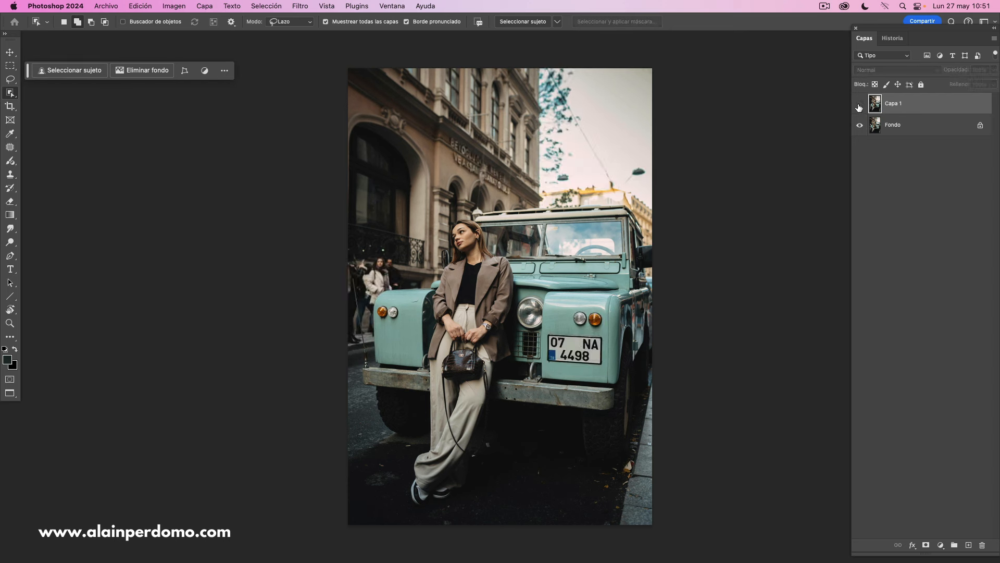
left_click(860, 107)
left_click(860, 107)
left_click(860, 107)
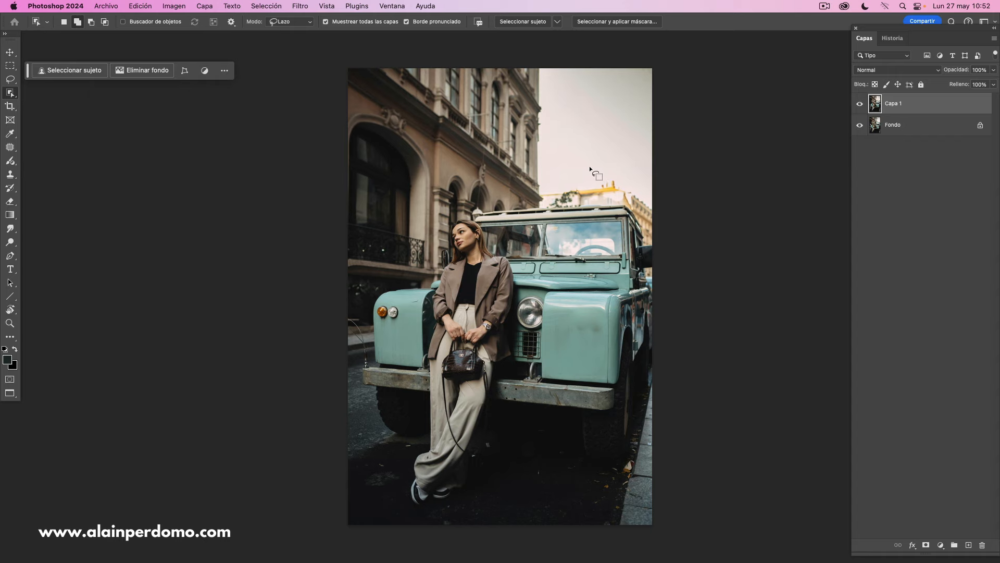
Examine up close the fender beside the headlight where the licence plate and lights were removed.
key("super+plus")
key("super+plus")
key("super+plus")
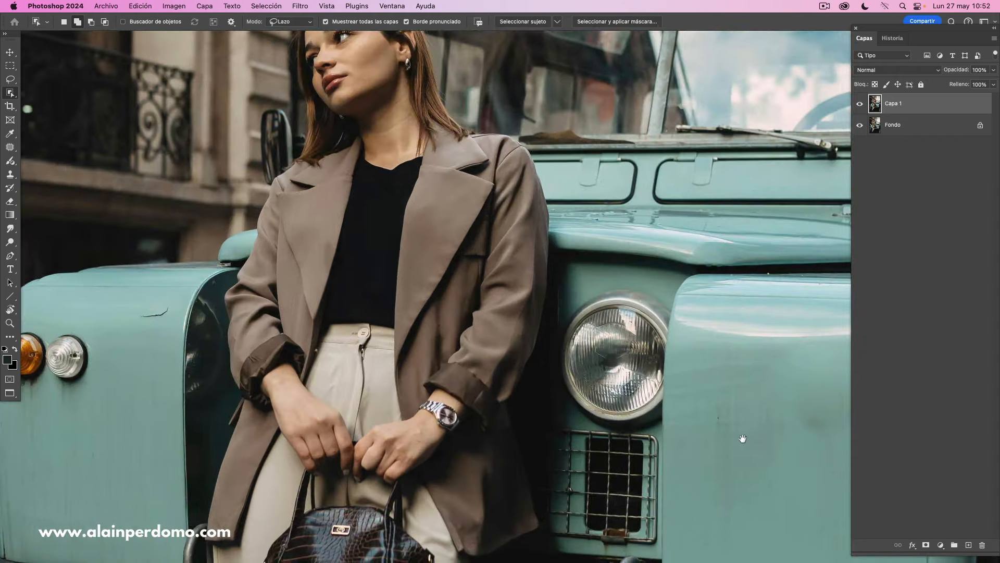
mouse_move(742, 437)
left_mouse_down()
mouse_move(454, 253)
mouse_move(452, 294)
left_mouse_up()
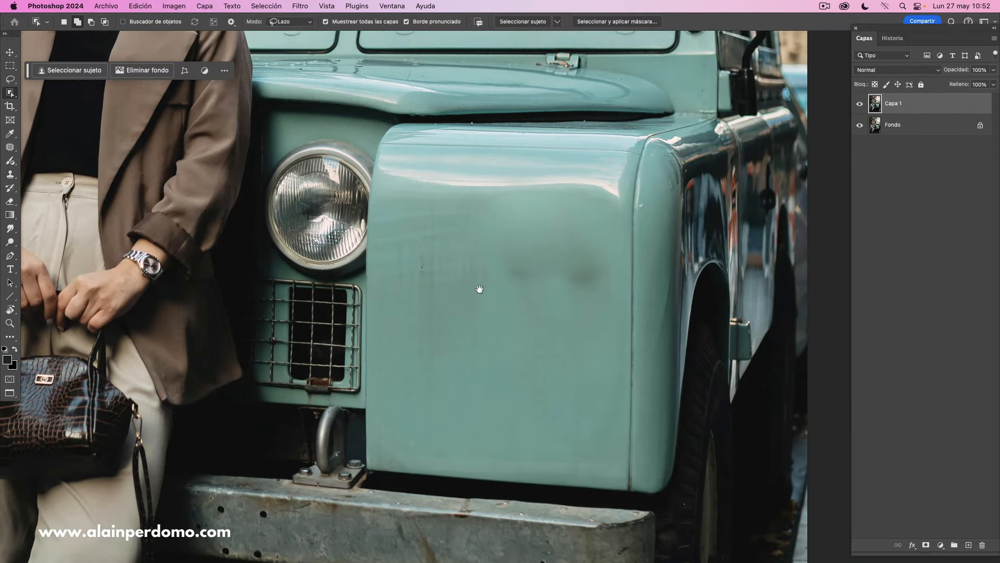
left_click_drag(486, 309, 491, 316)
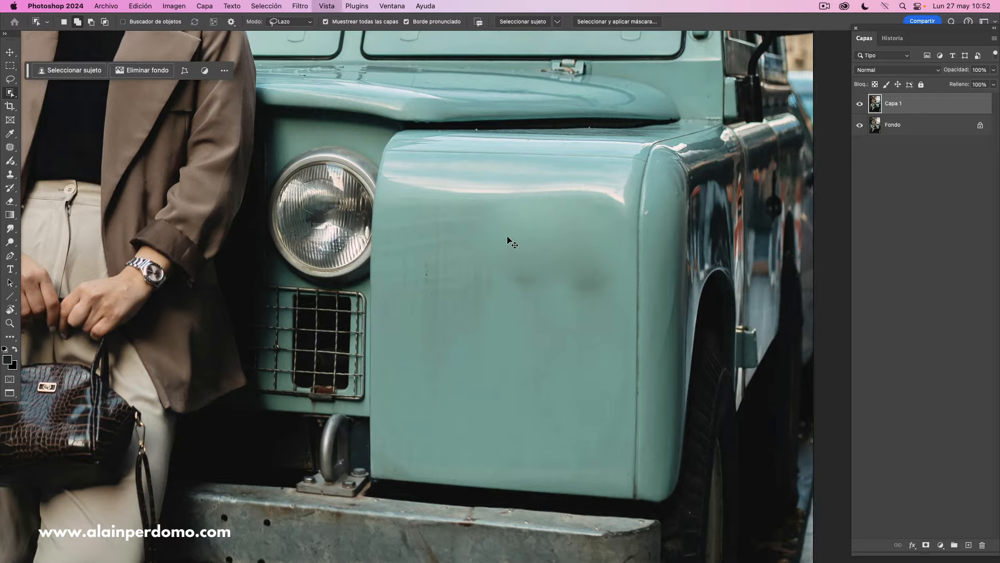
scroll(508, 237, "up", 4)
left_click_drag(447, 313, 424, 384)
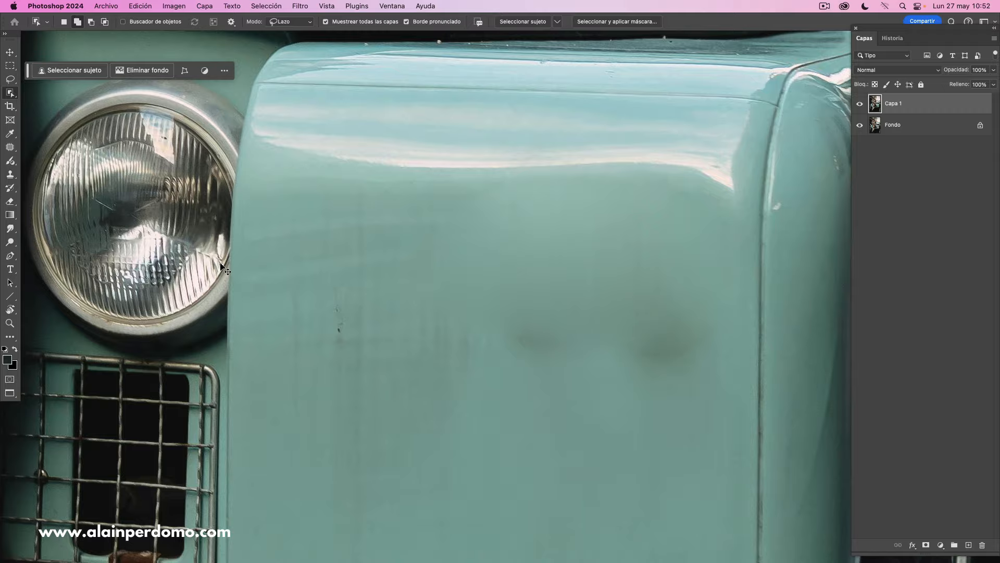
scroll(226, 270, "down", 5)
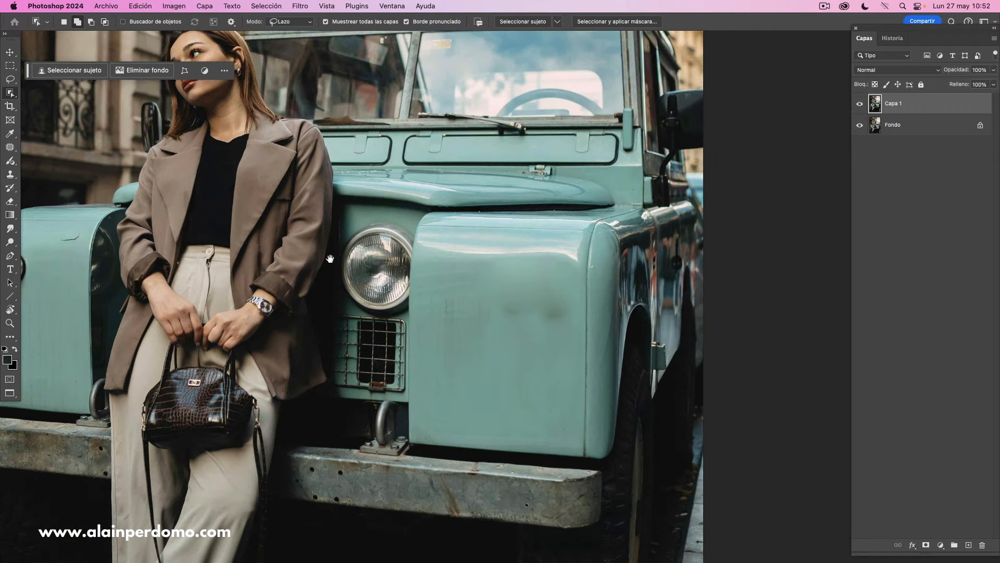
Examine the other fender's lights and the background below the balcony where the bystanders were removed, and return to the whole photo.
left_click_drag(224, 263, 387, 300)
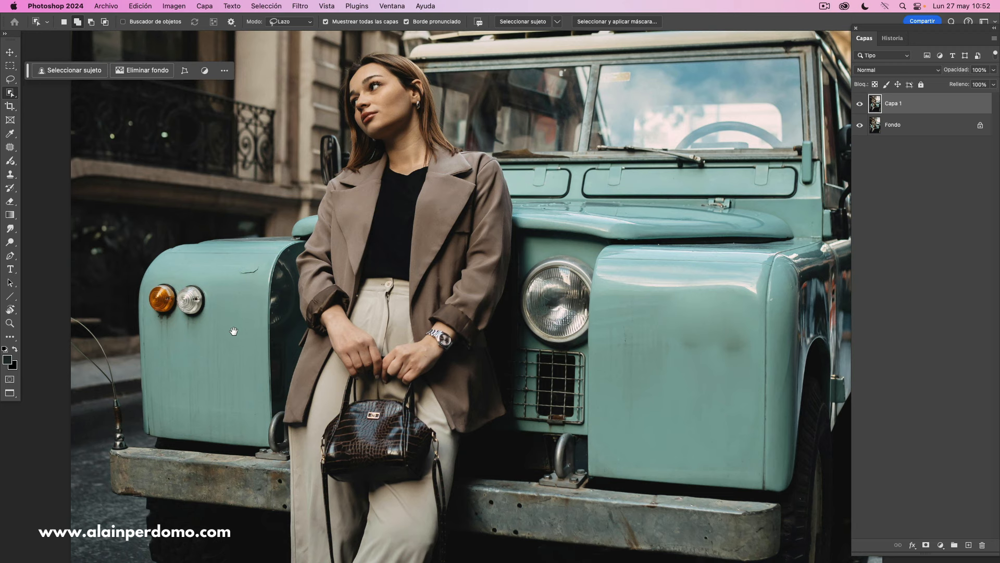
left_click_drag(203, 304, 412, 258)
scroll(439, 260, "up", 5)
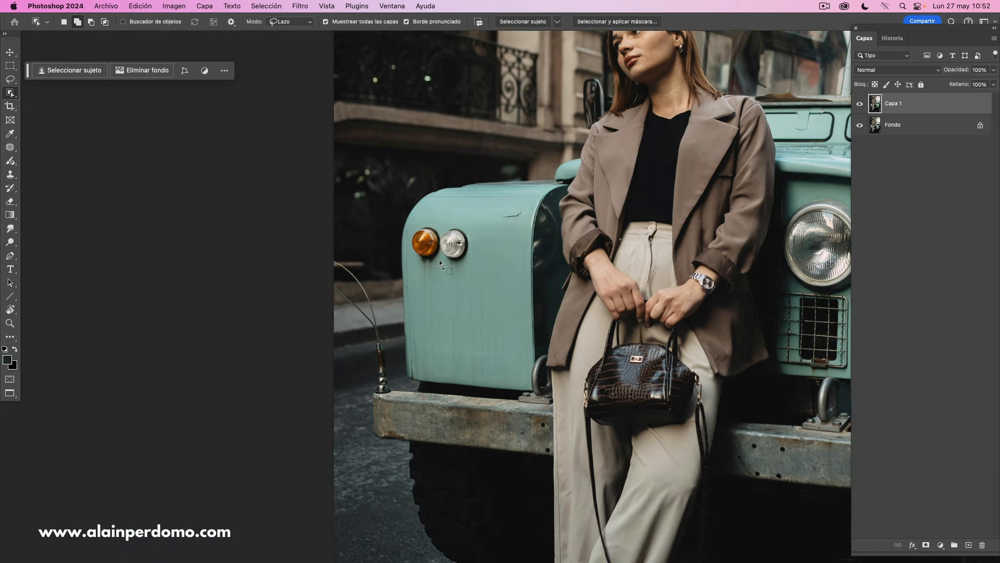
scroll(439, 263, "up", 2)
scroll(313, 313, "left", 10)
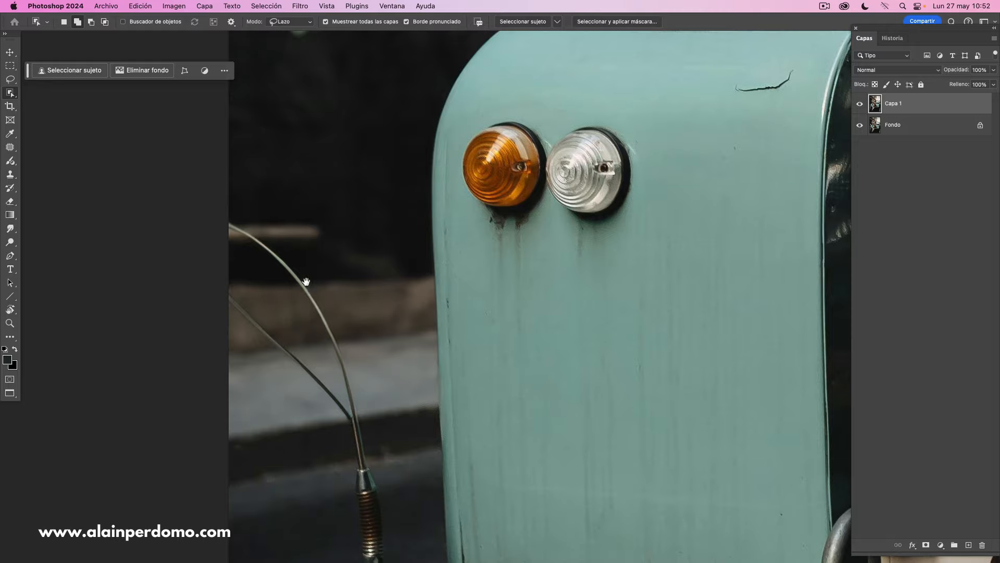
key("super+minus")
scroll(388, 261, "down", 10)
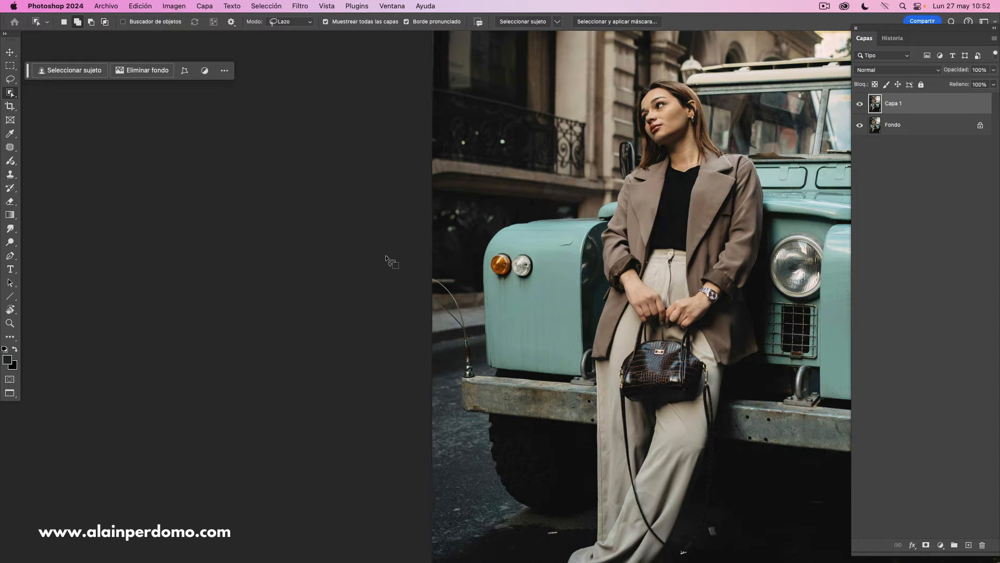
scroll(425, 357, "up", 8)
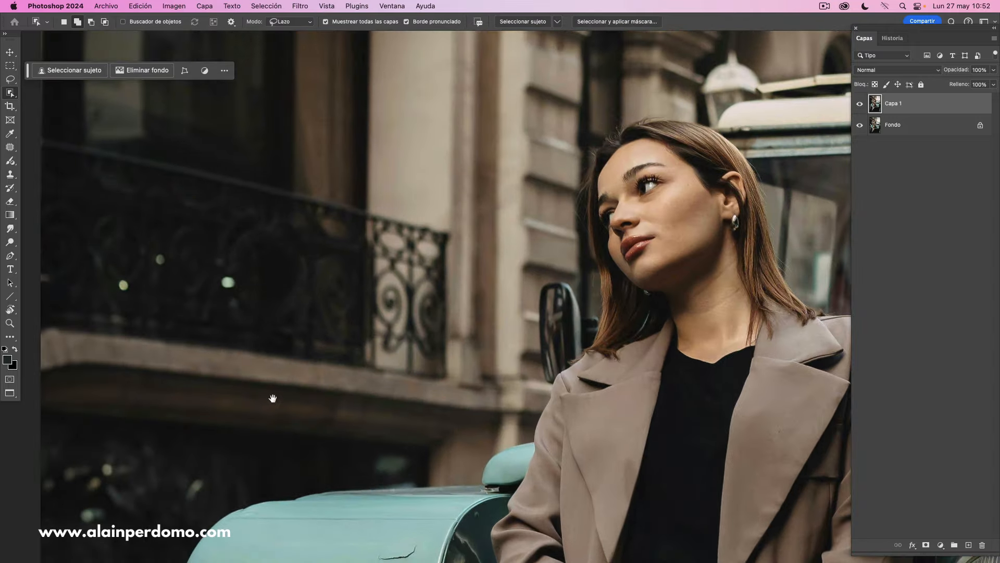
left_click_drag(273, 398, 377, 252)
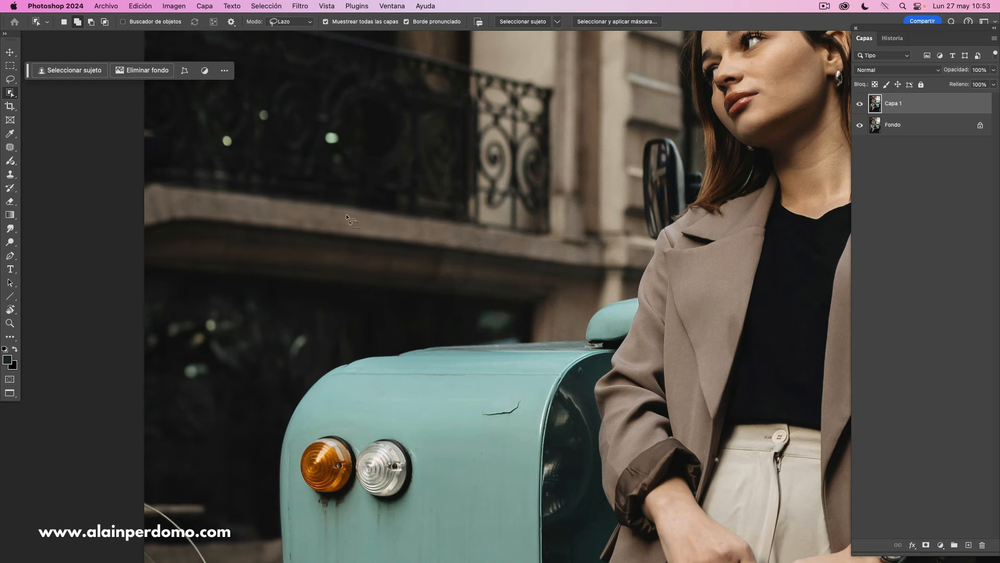
scroll(399, 189, "down", 8)
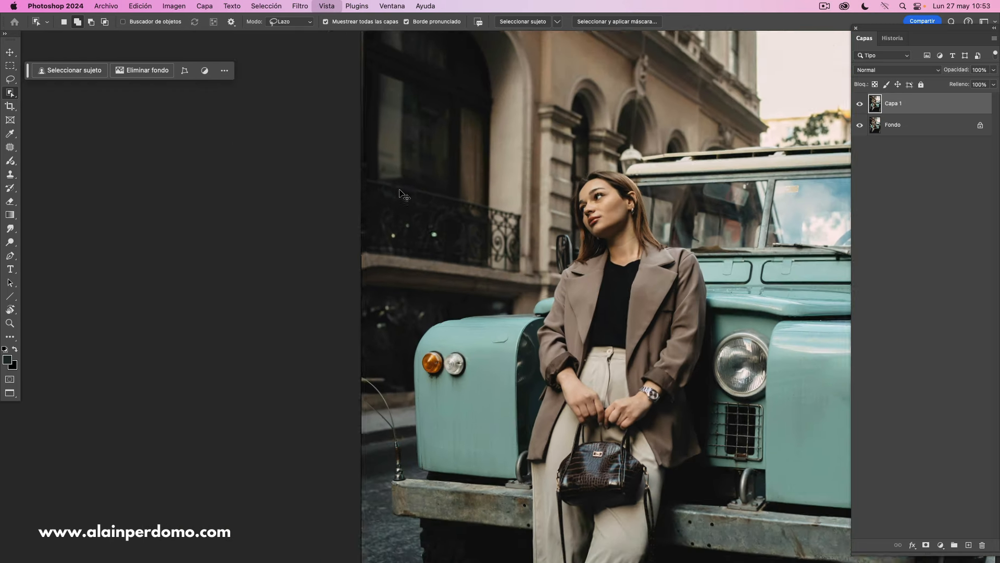
left_click_drag(501, 244, 378, 284)
scroll(384, 293, "down", 5)
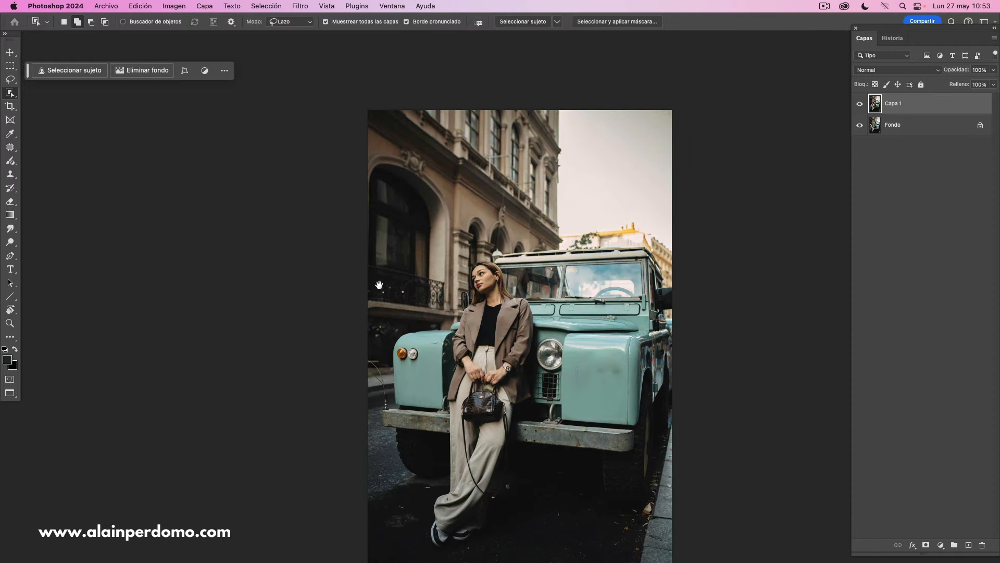
left_click_drag(594, 392, 530, 336)
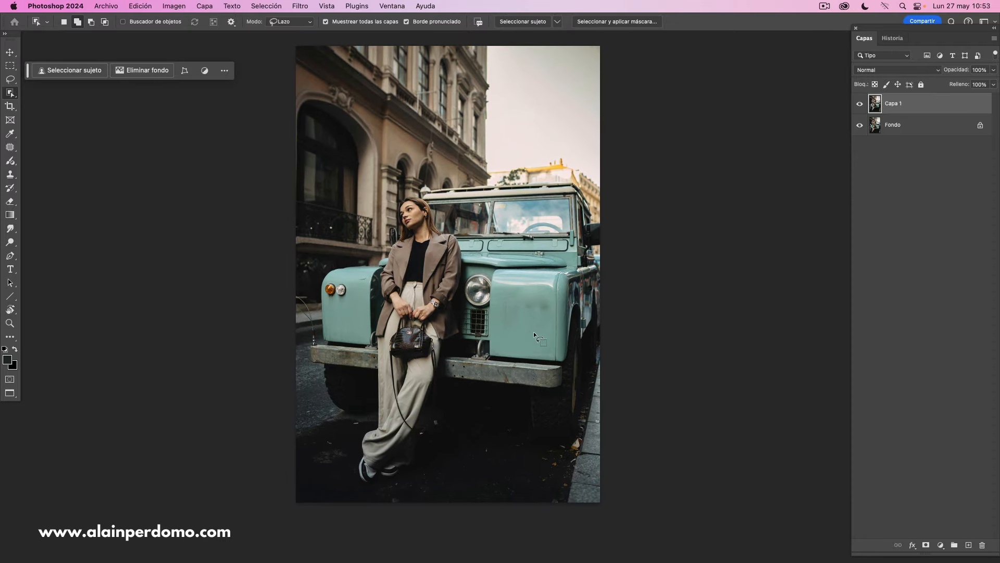